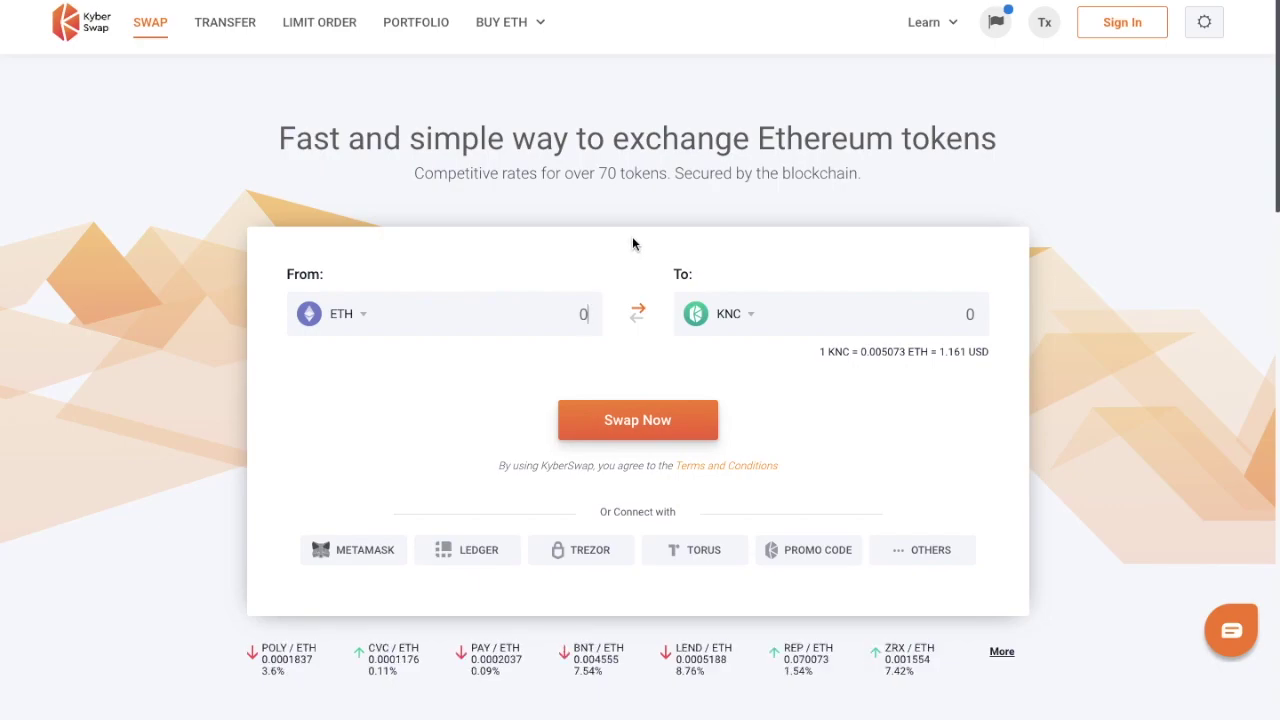
# Step: Set up a swap from ETH to KNC for 370 KNC and connect the MetaMask wallet
pyautogui.scroll(-3, 632, 243)
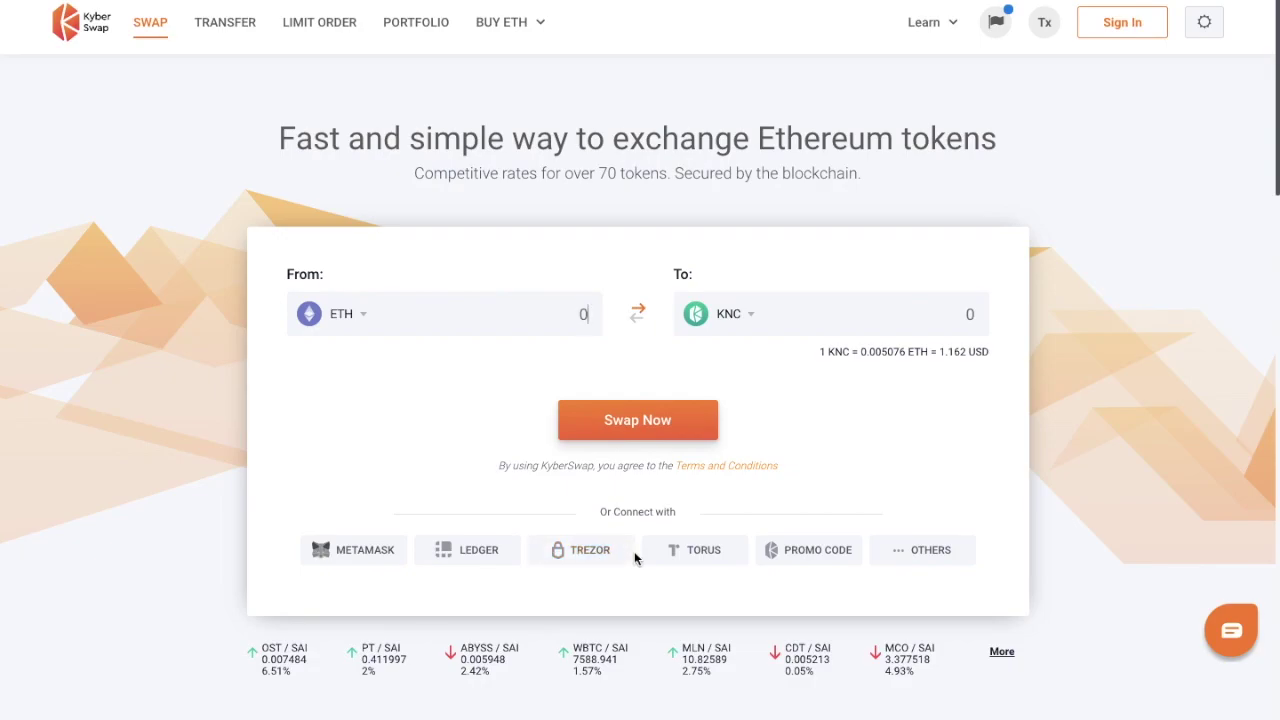
pyautogui.click(370, 319)
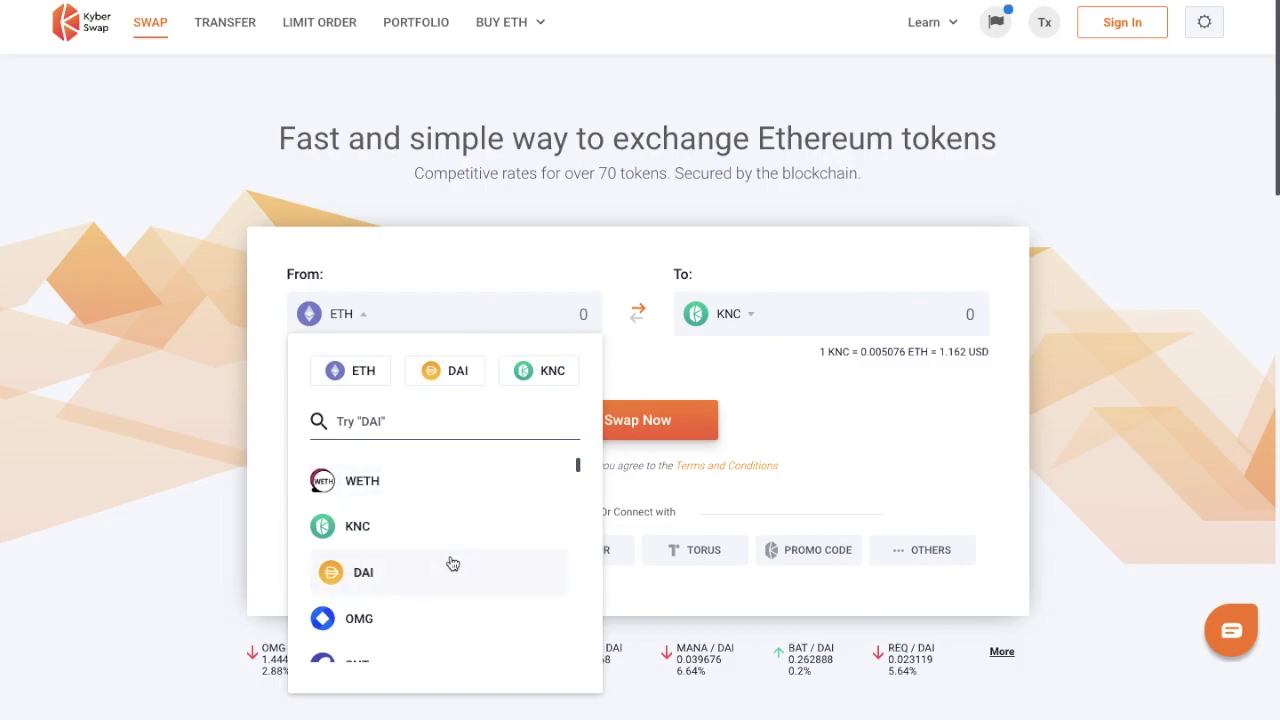
pyautogui.scroll(-1, 450, 539)
pyautogui.scroll(-2, 452, 541)
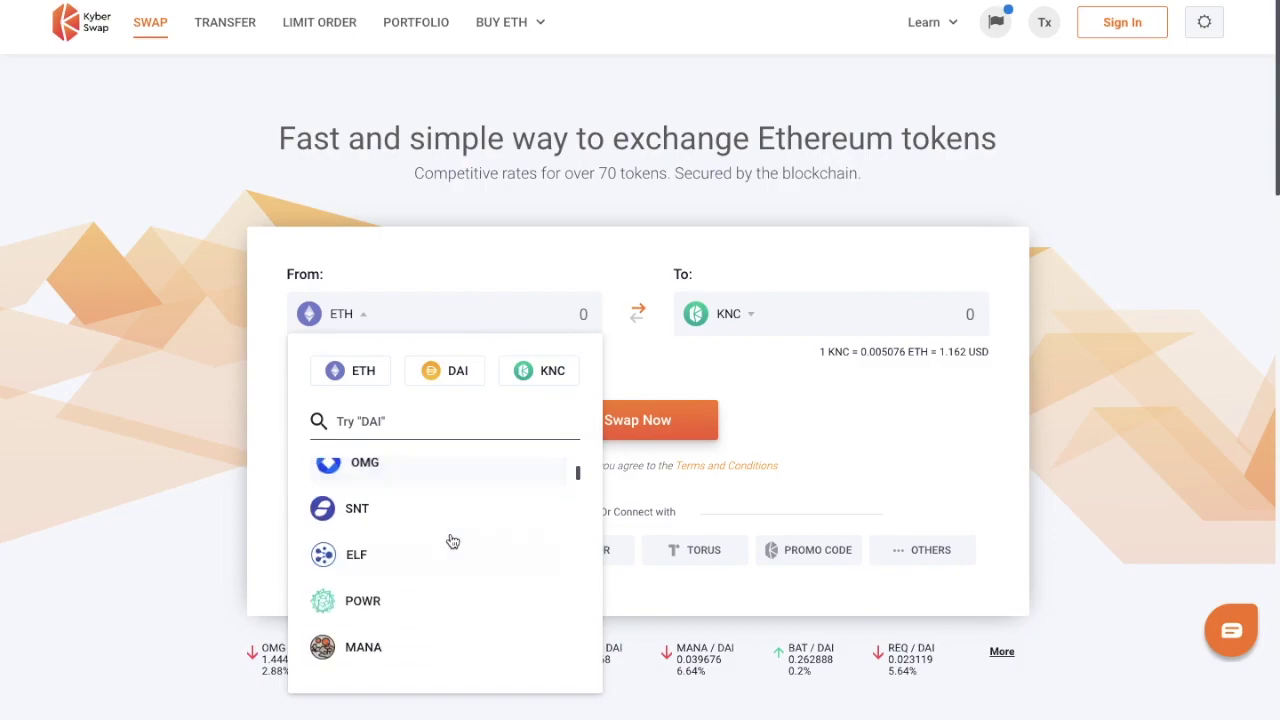
pyautogui.scroll(-2, 452, 541)
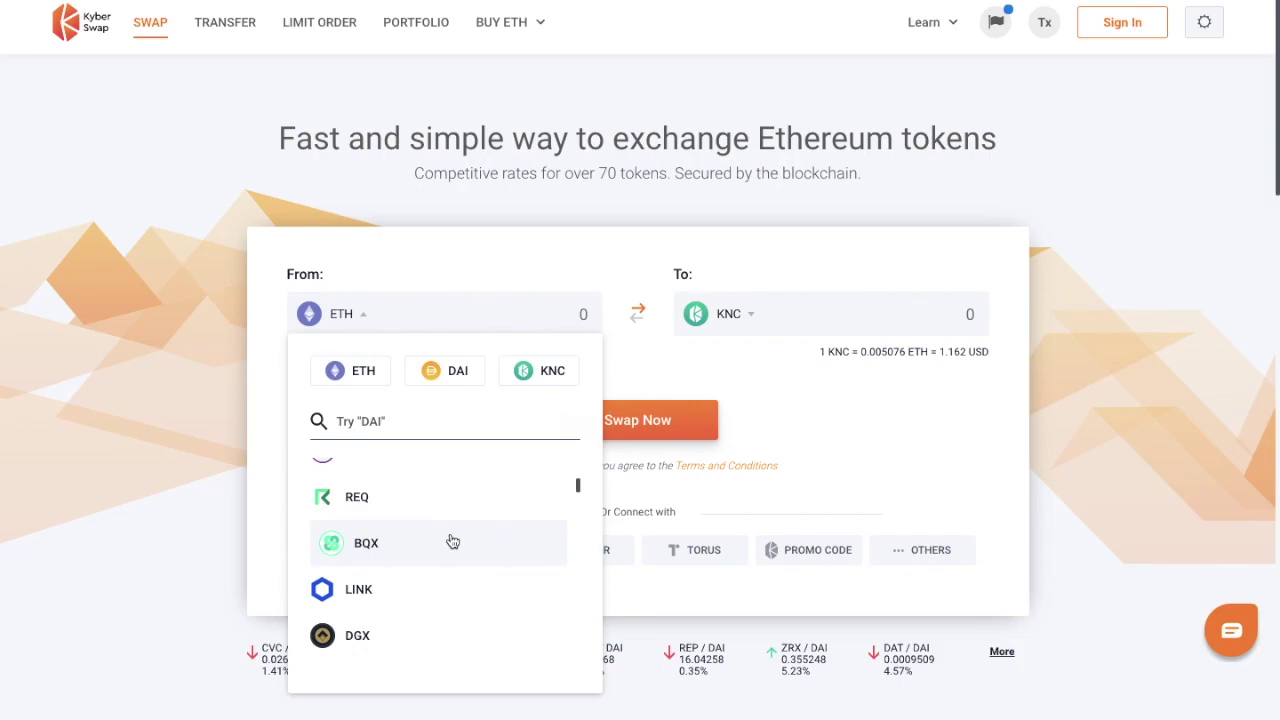
pyautogui.click(340, 372)
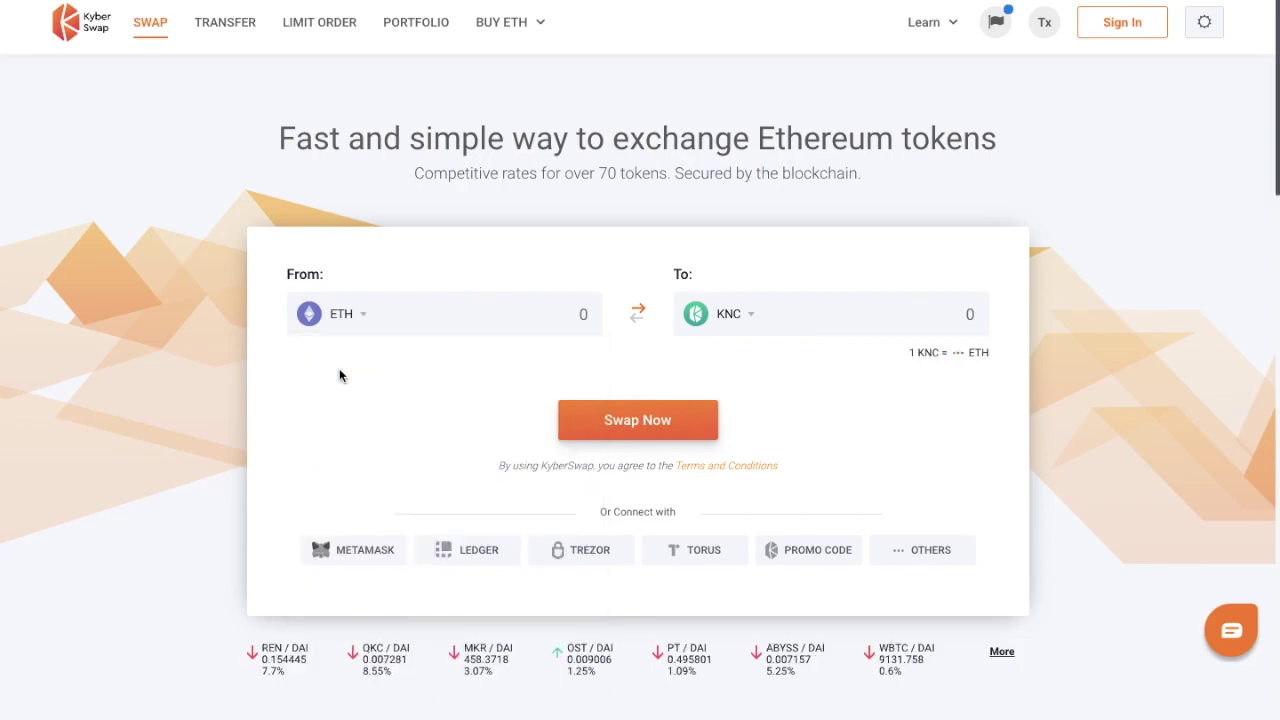
pyautogui.click(756, 322)
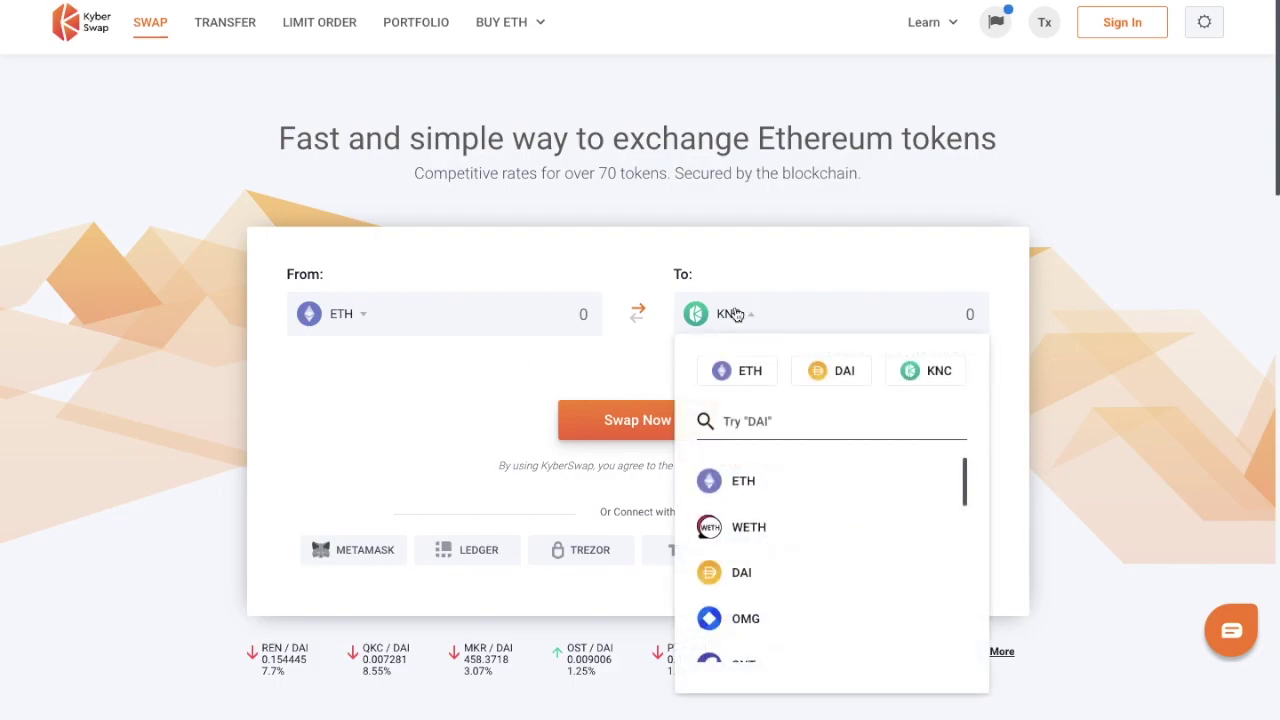
pyautogui.click(949, 374)
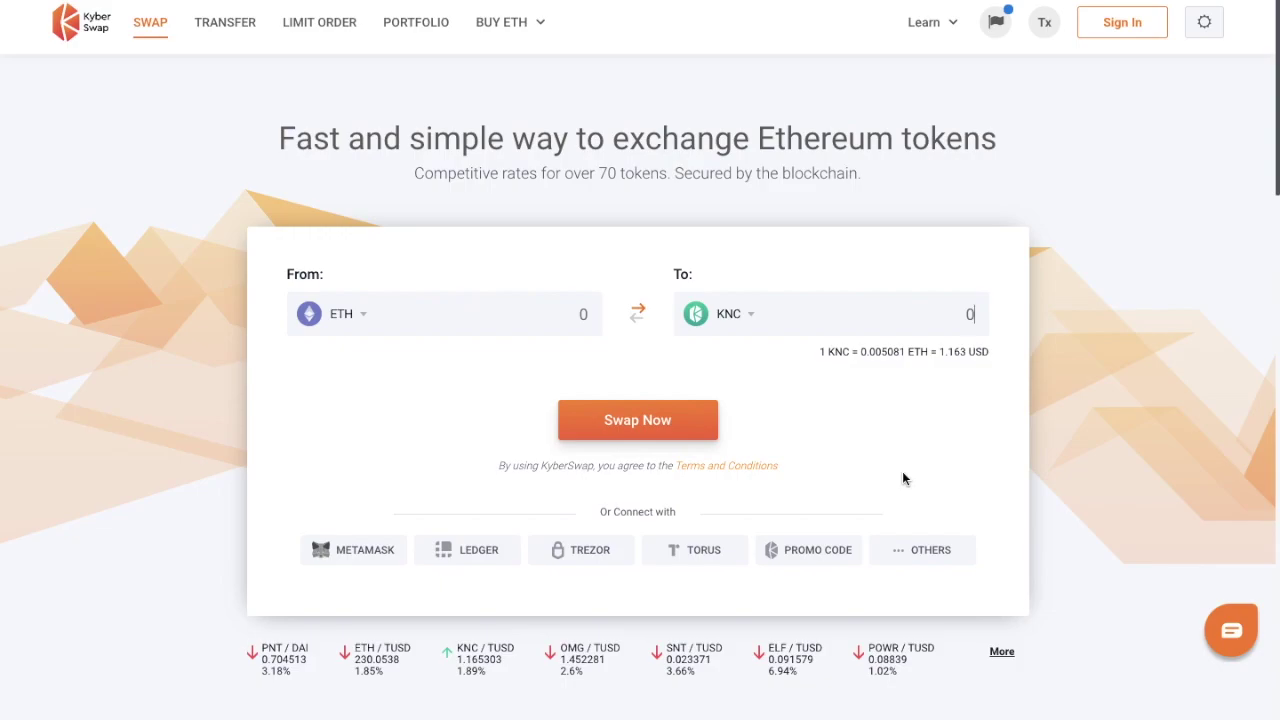
pyautogui.write('370')
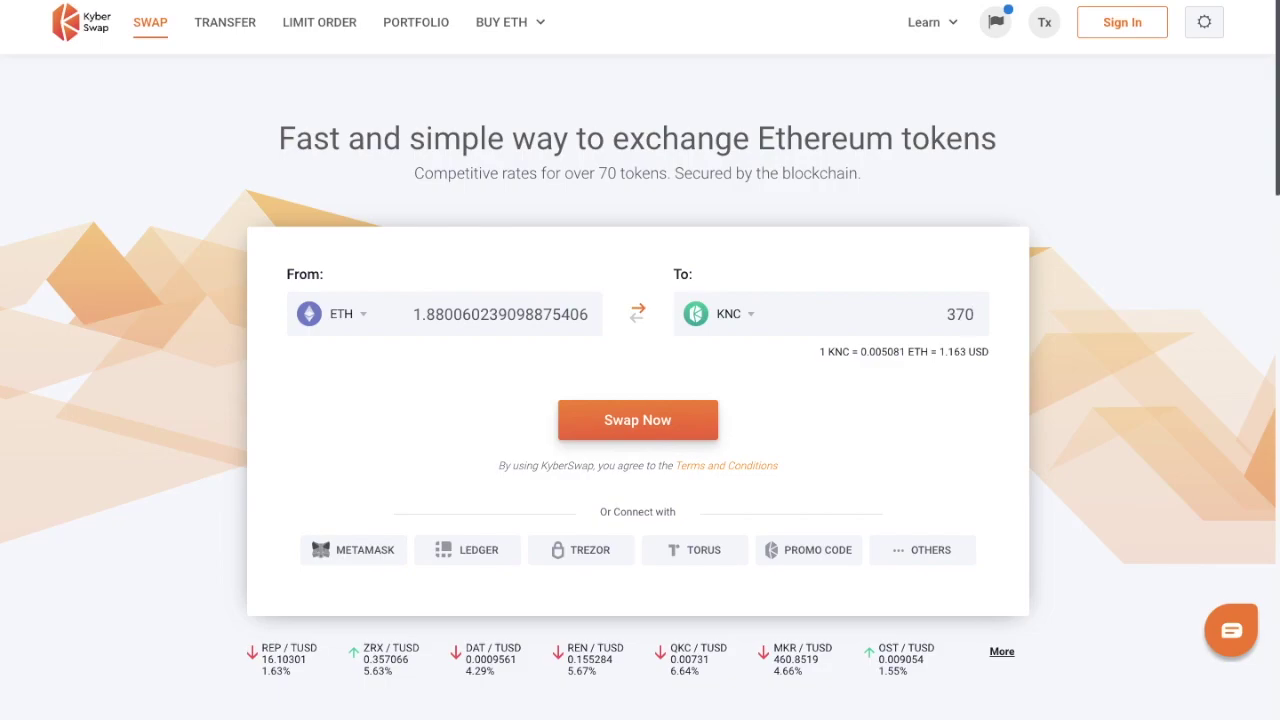
pyautogui.click(660, 432)
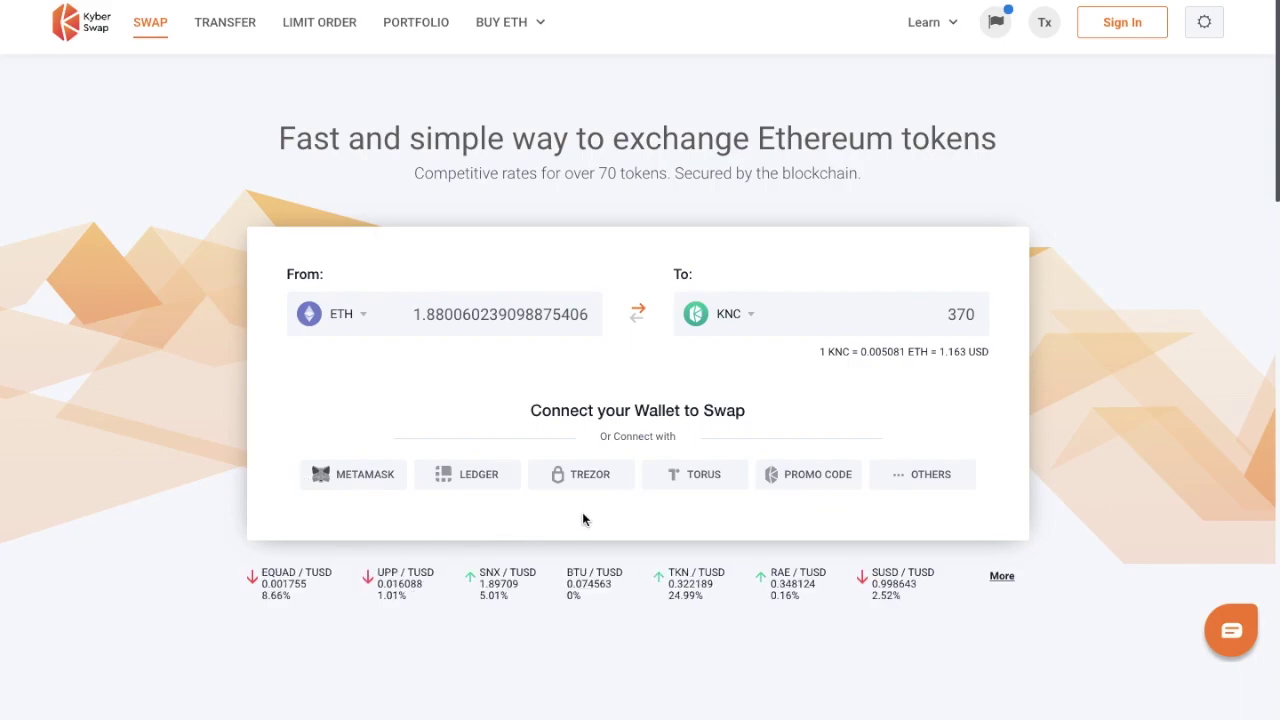
pyautogui.click(366, 476)
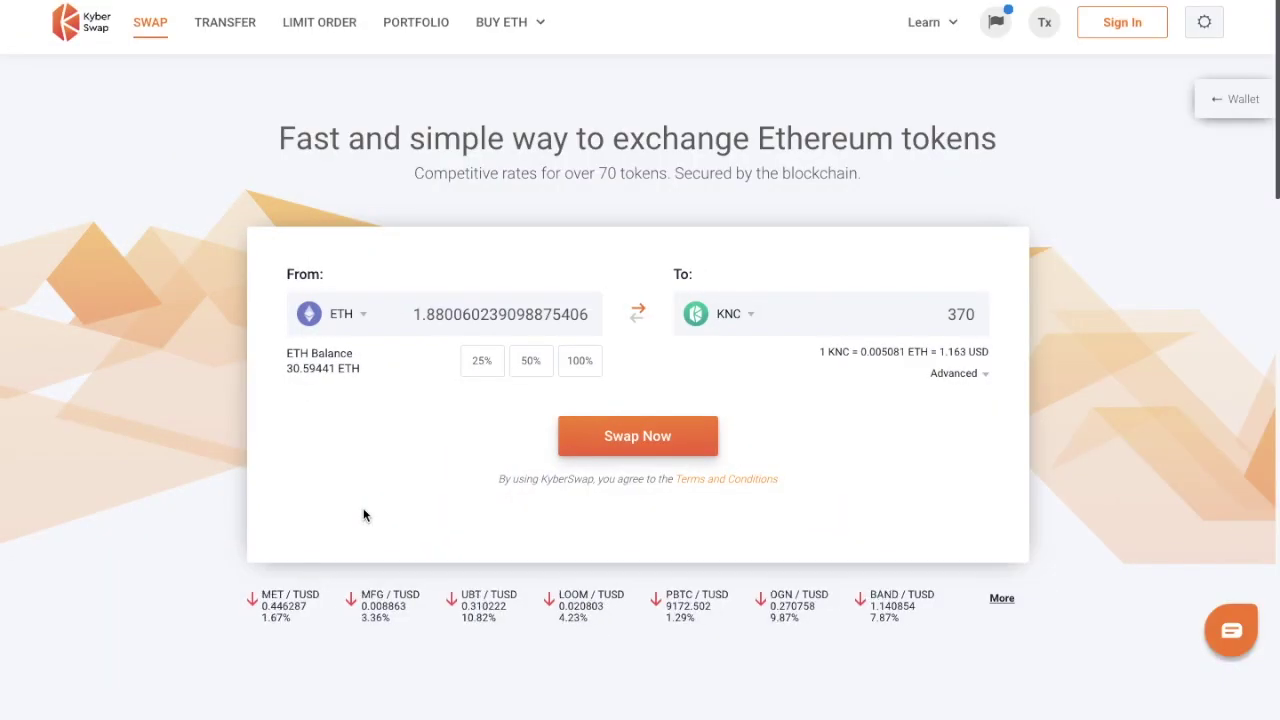
# Step: Choose 3% as the allowed rate drop in the advanced swap options and confirm the ETH to KNC swap
pyautogui.click(985, 375)
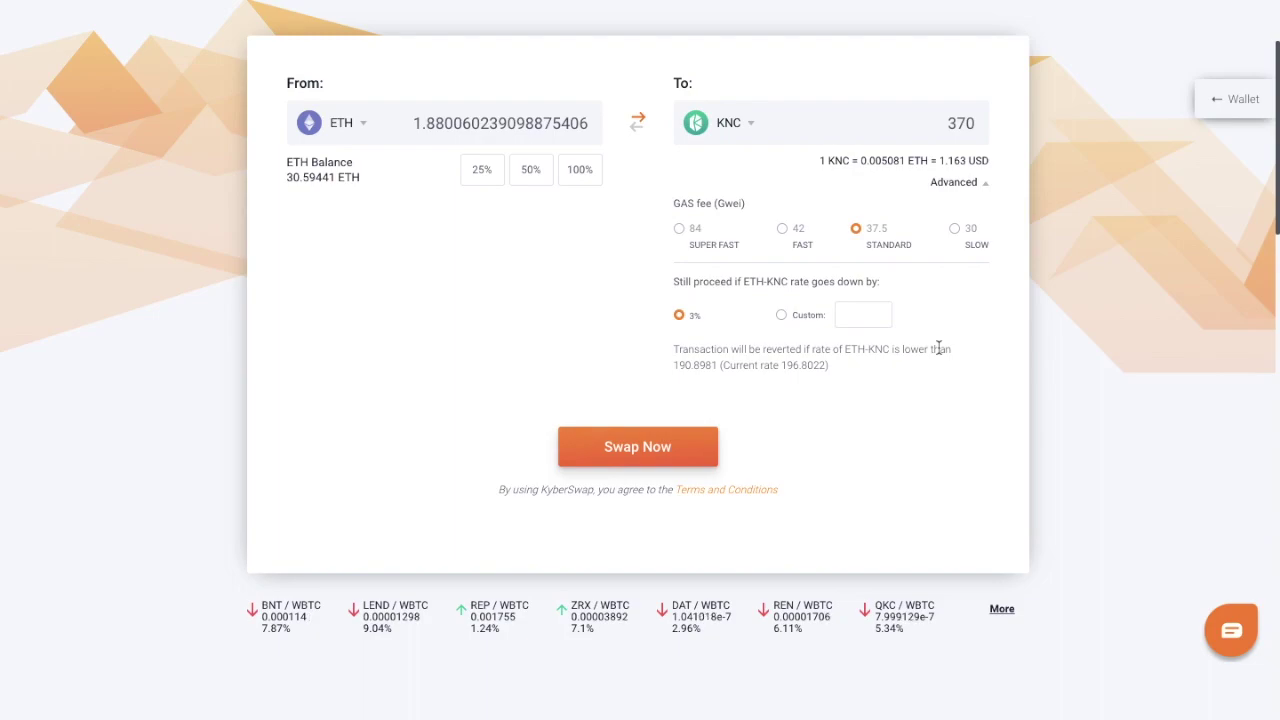
pyautogui.click(861, 308)
pyautogui.write('4')
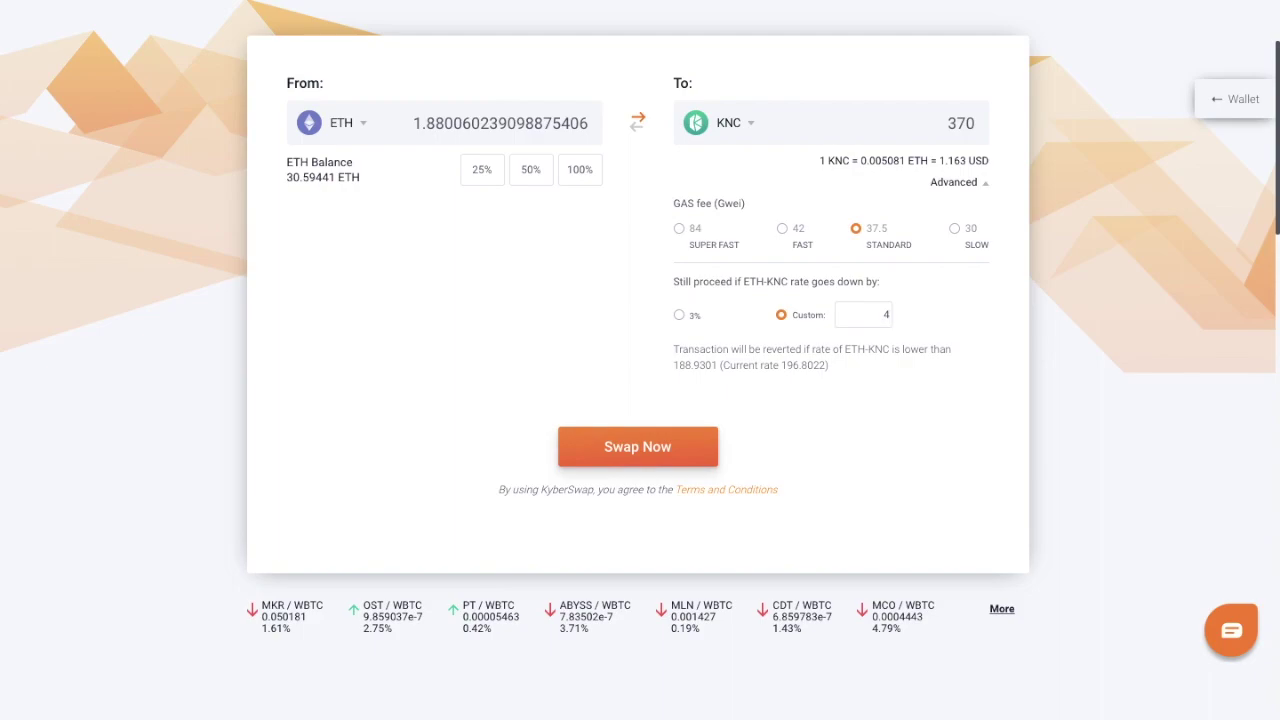
pyautogui.click(679, 314)
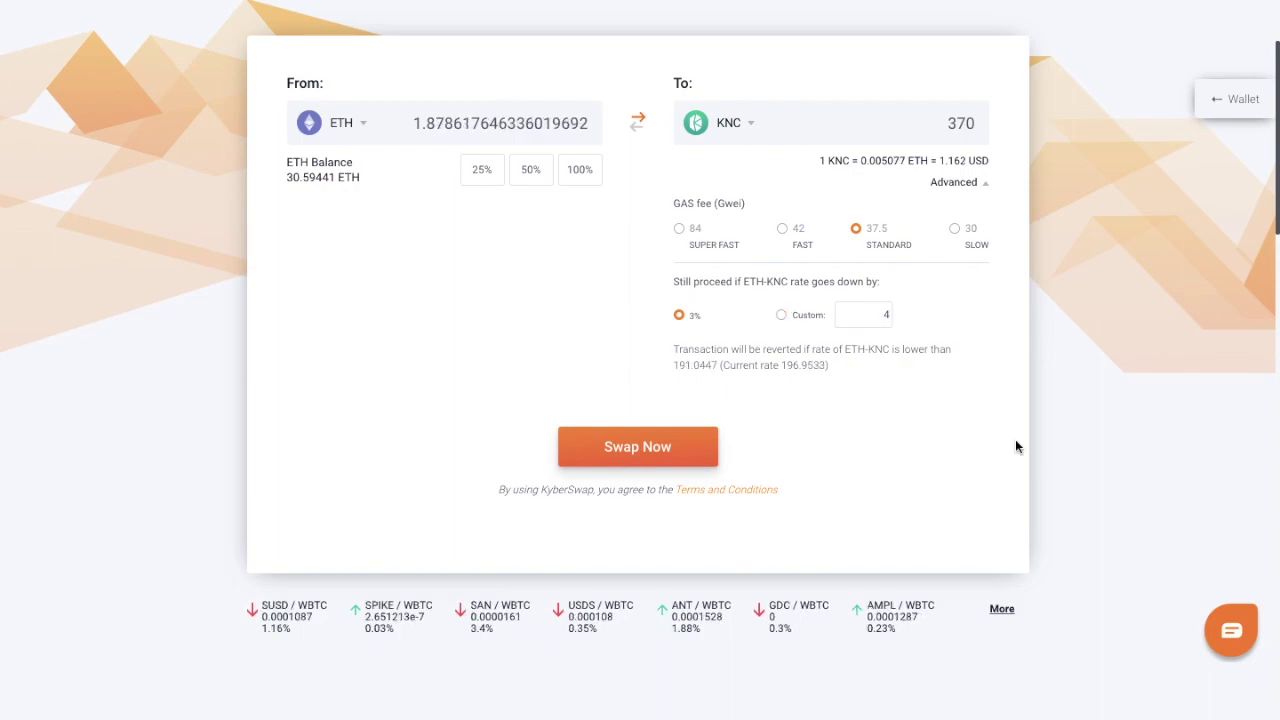
pyautogui.click(683, 445)
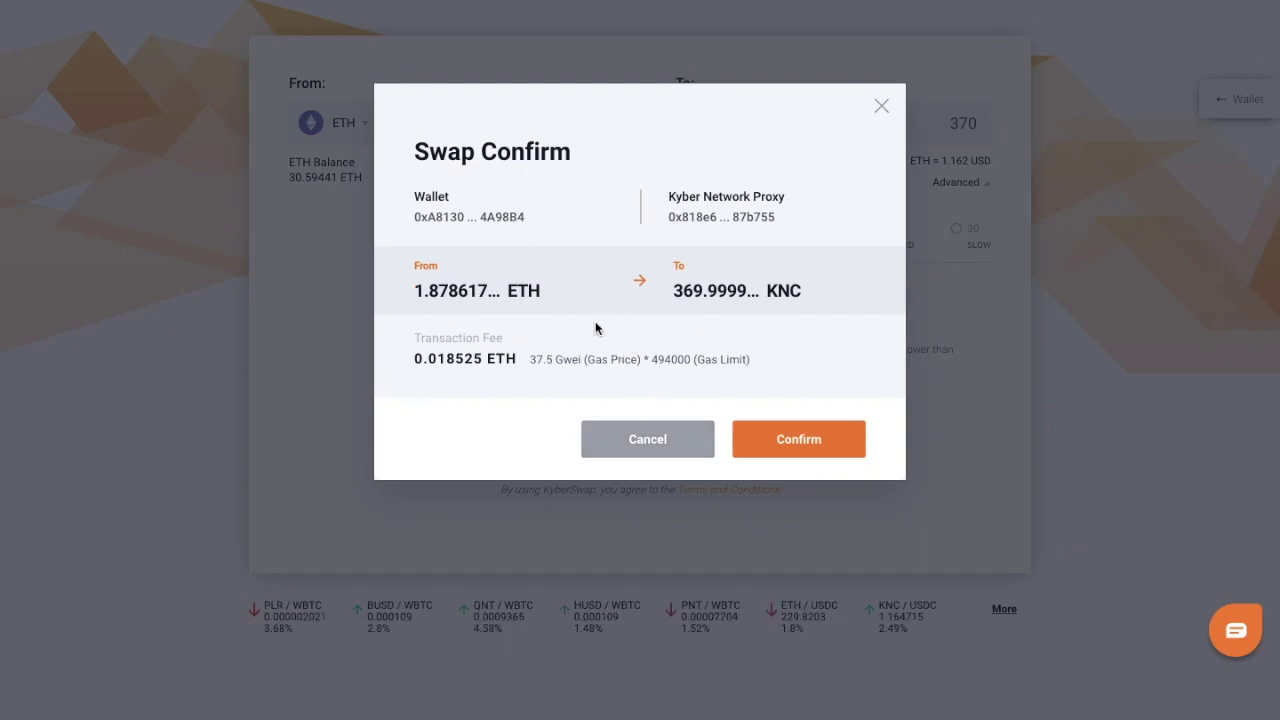
pyautogui.click(815, 441)
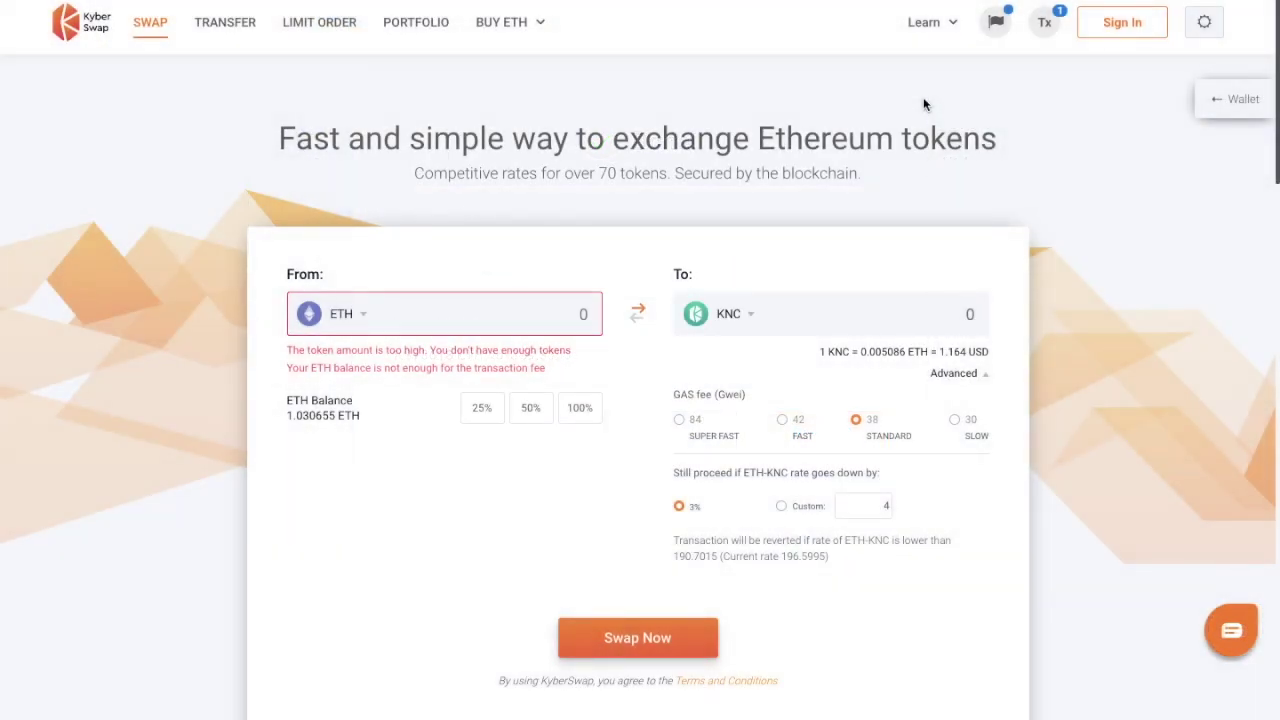
# Step: Look at the token transfer page, and start signing in to the account from the limit order page
pyautogui.click(1230, 112)
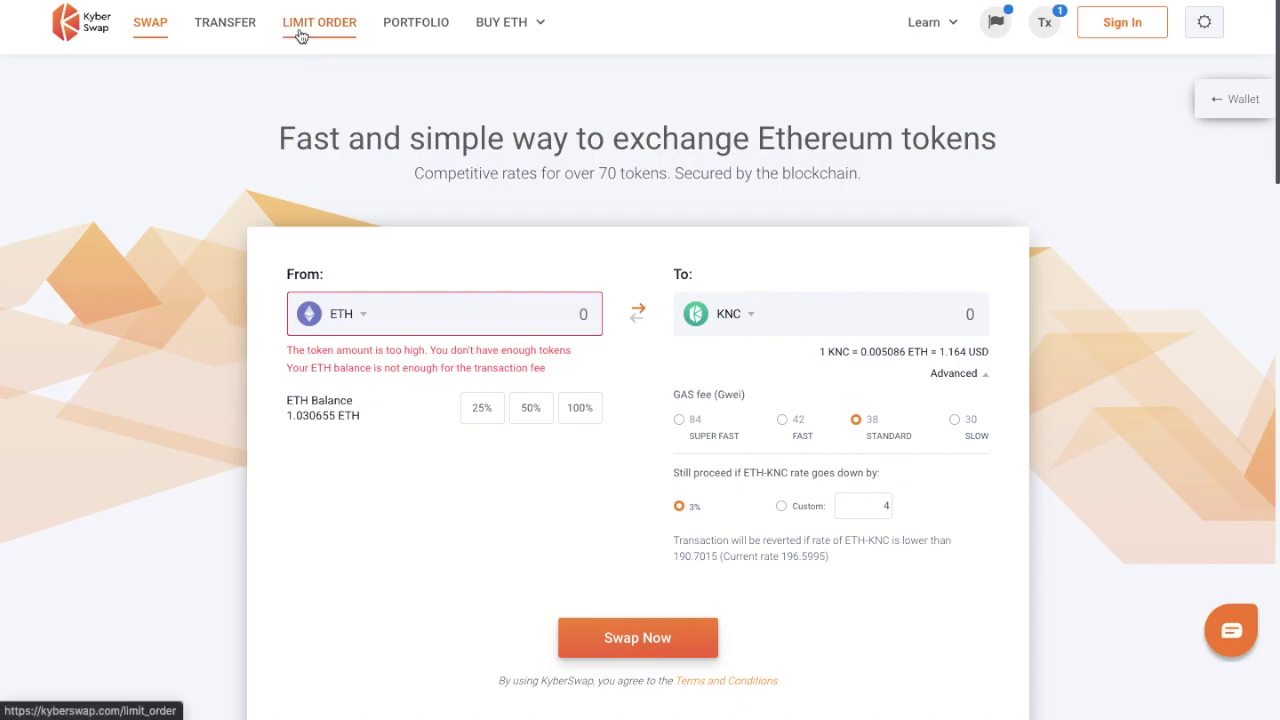
pyautogui.click(226, 24)
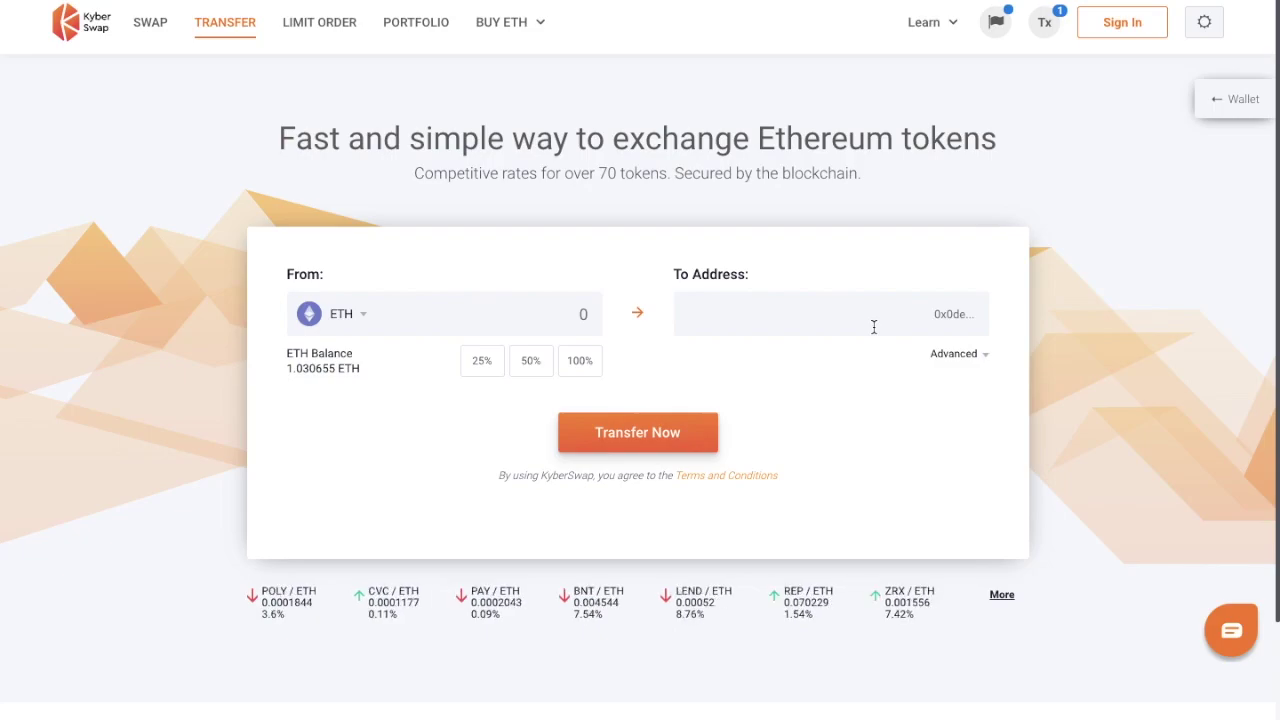
pyautogui.click(335, 31)
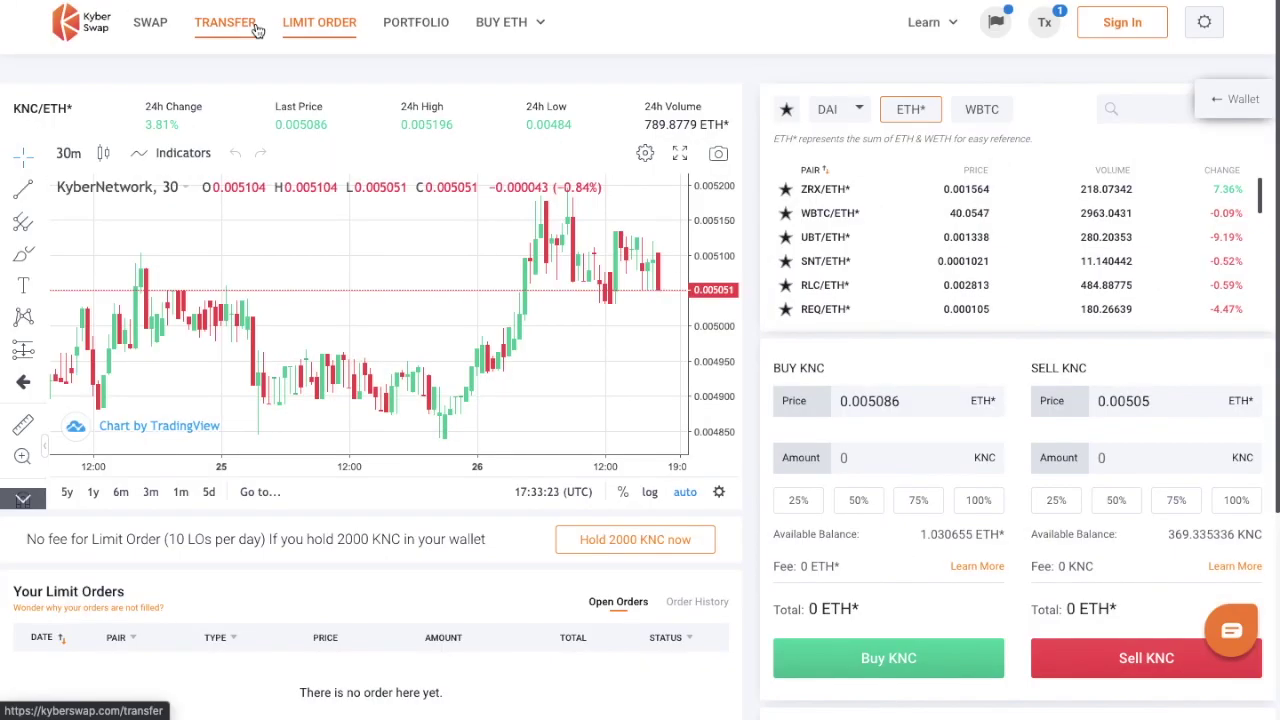
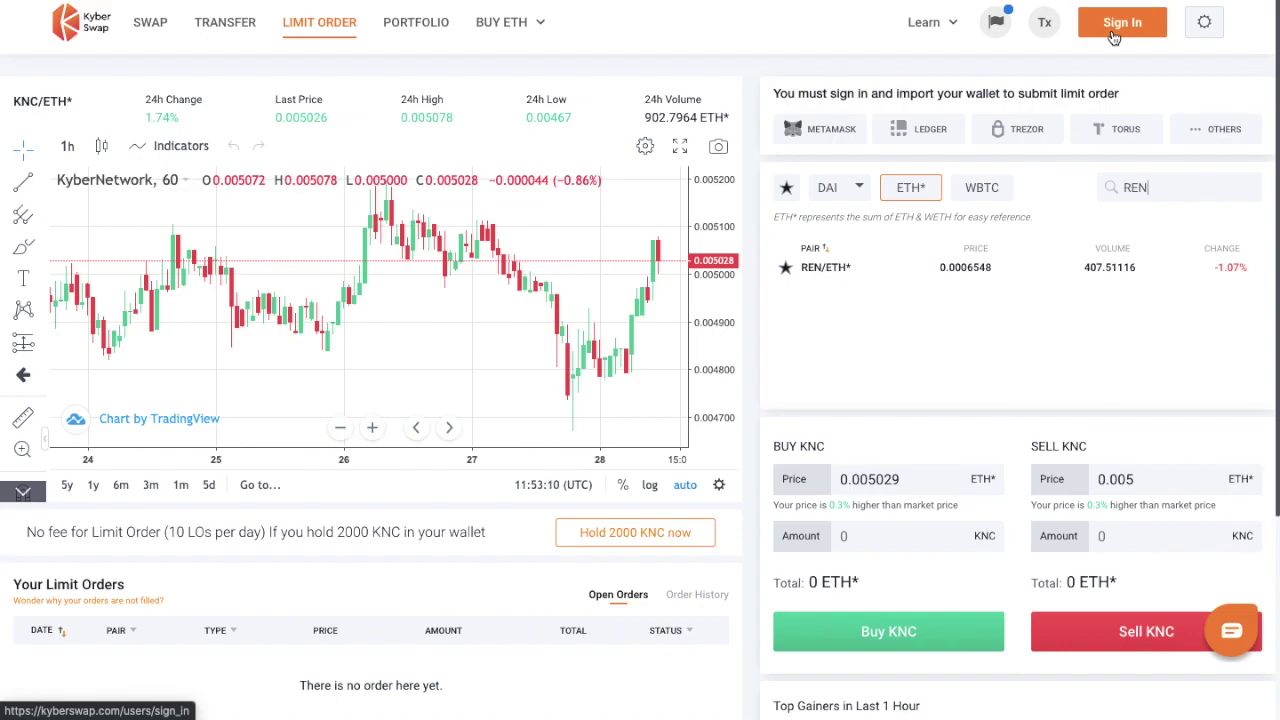
pyautogui.click(1120, 24)
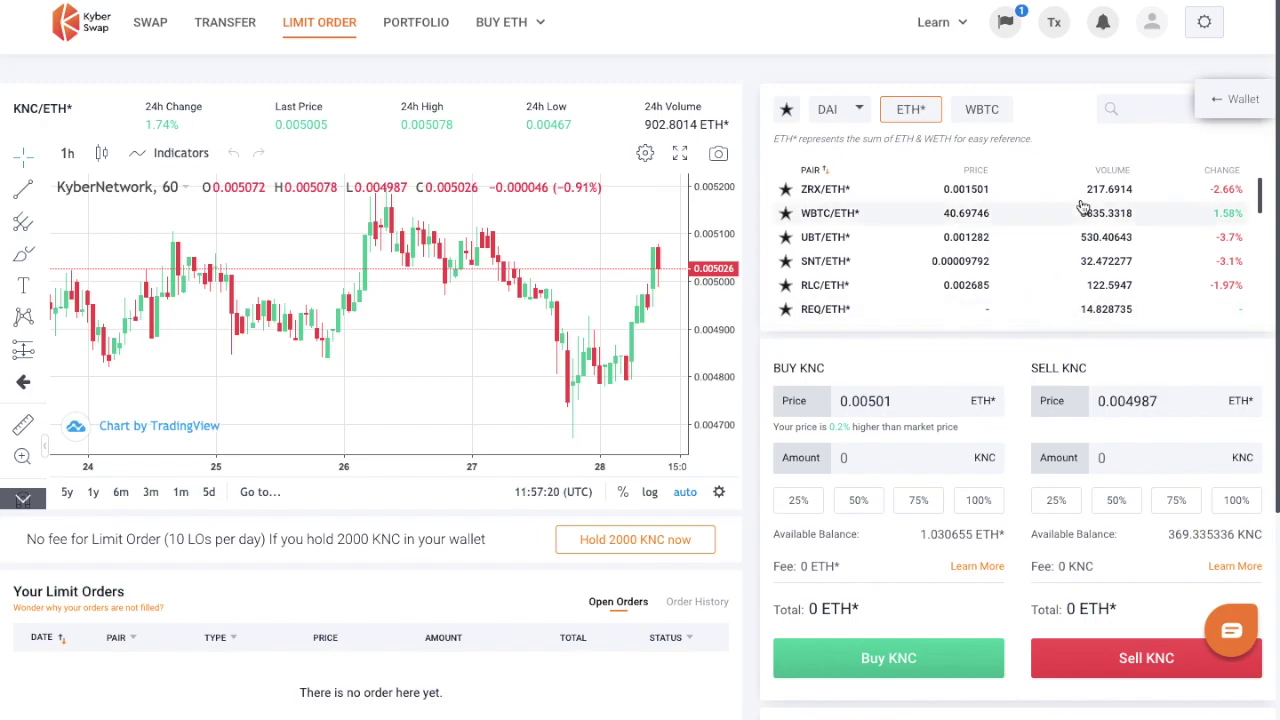
# Step: Find and load the REN/ETH* pair by searching for ren, and show its 5-day chart and order history
pyautogui.click(1133, 115)
pyautogui.write('ren')
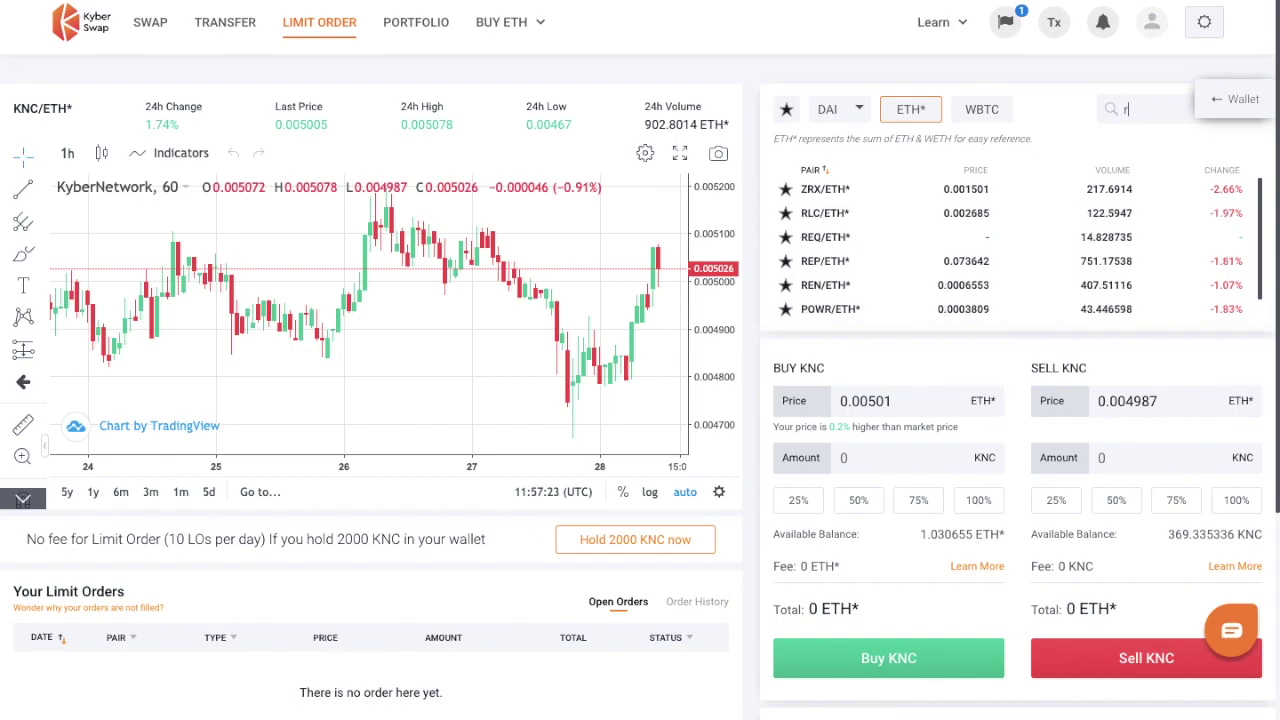
pyautogui.click(838, 194)
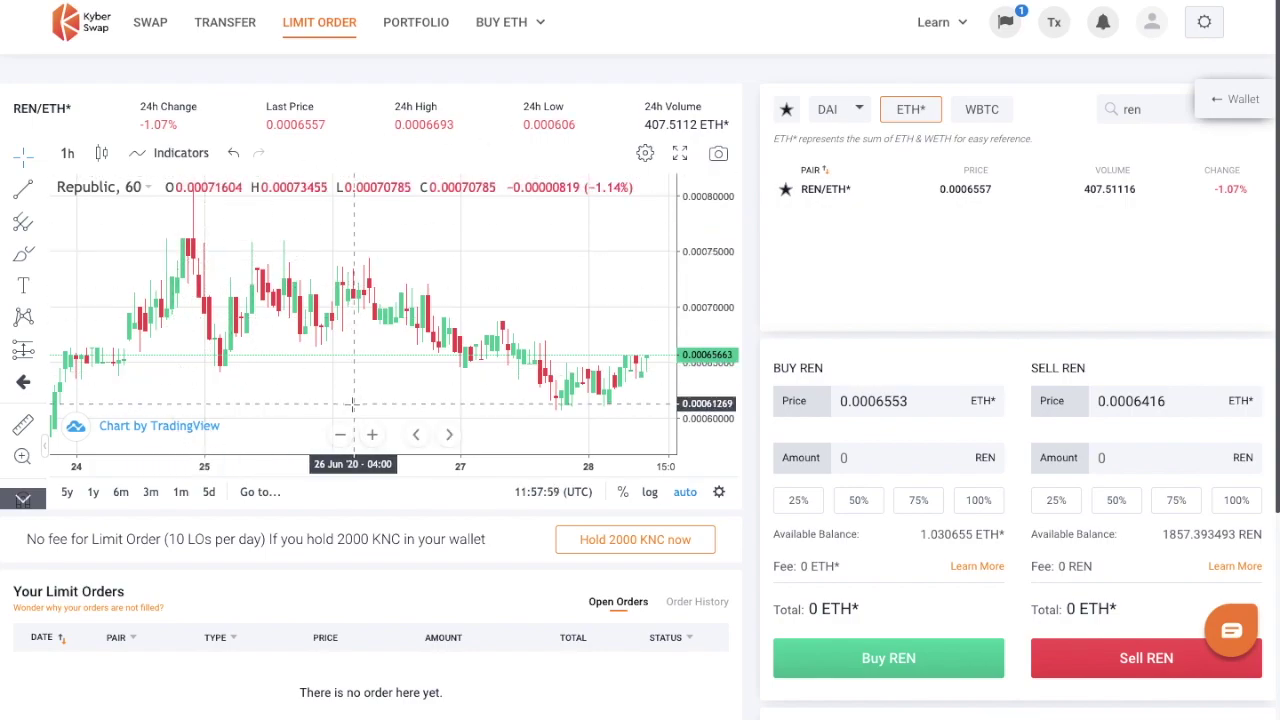
pyautogui.click(210, 493)
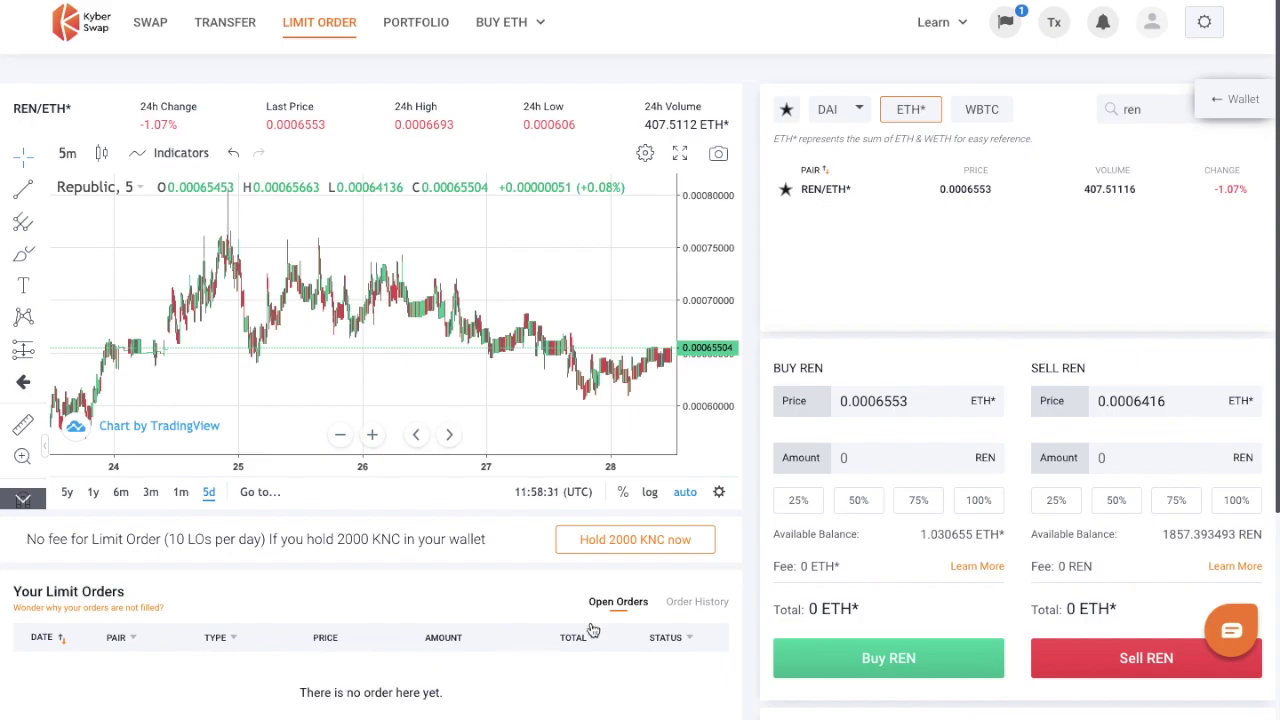
pyautogui.click(700, 609)
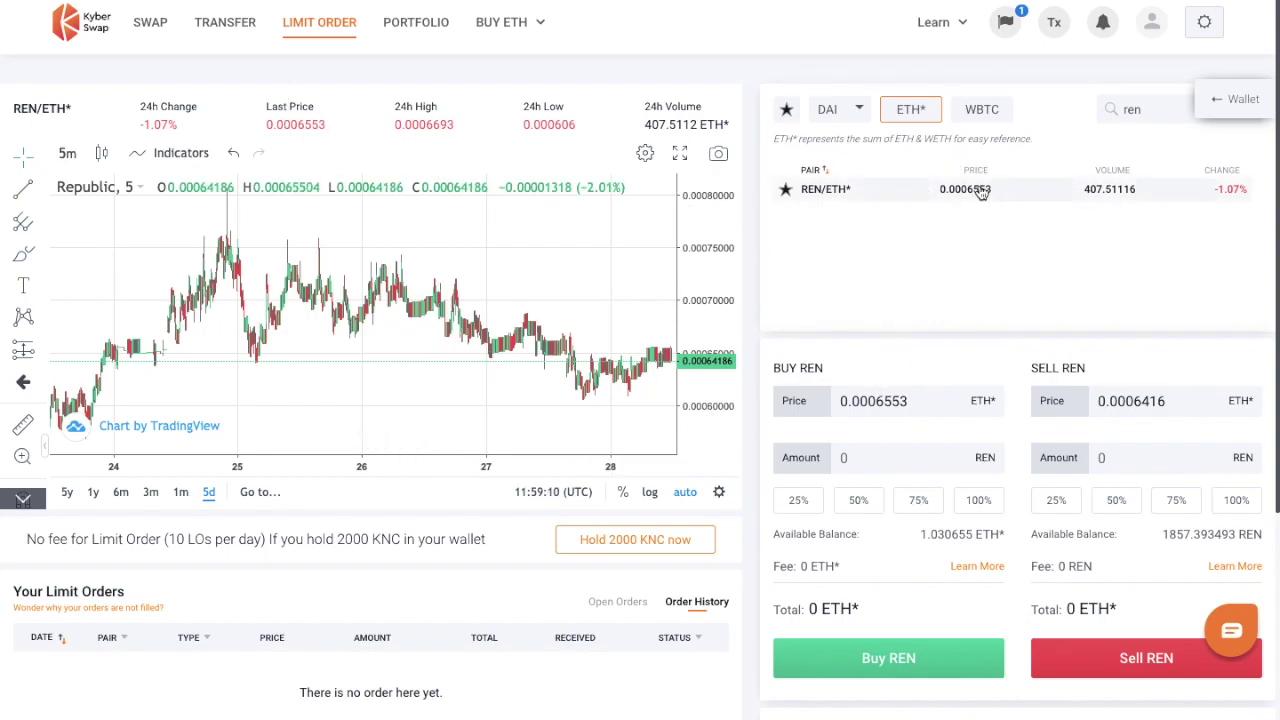
# Step: Set the REN buy order's price to 0.0006552 ETH* and its amount to 1577 REN
pyautogui.click(925, 401)
pyautogui.press('BackSpace')
pyautogui.write('2')
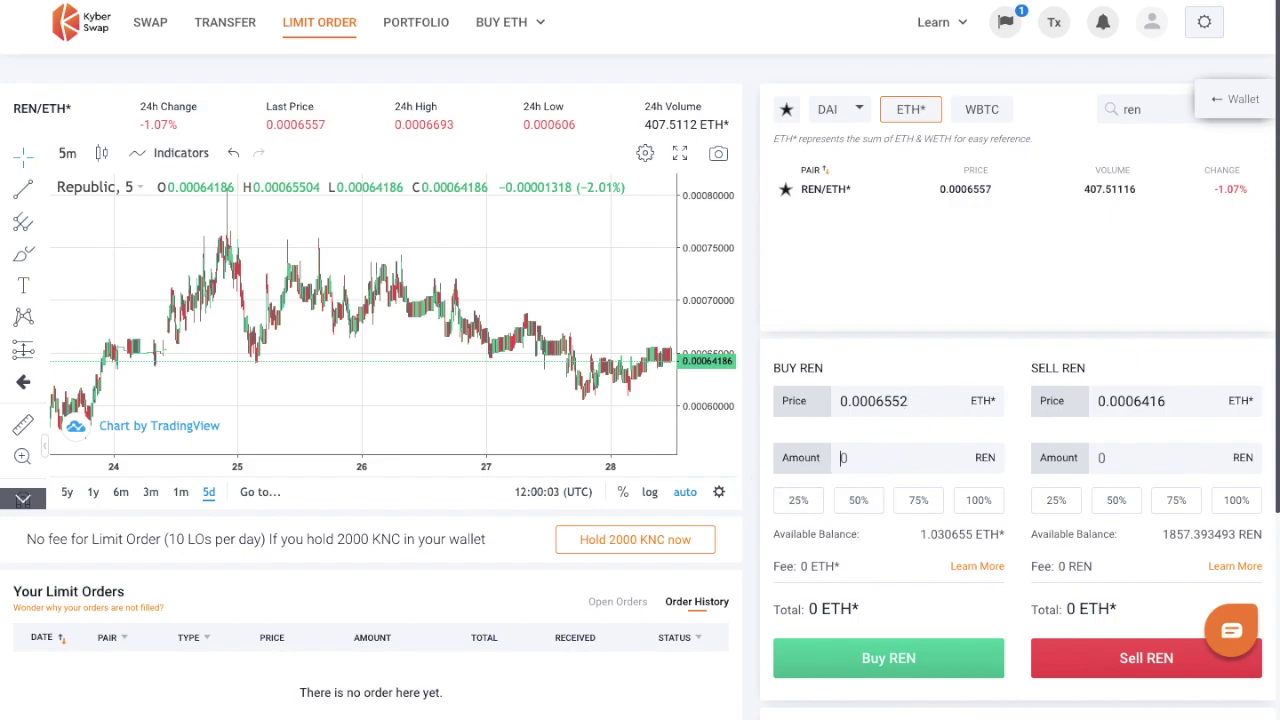
pyautogui.write('1577')
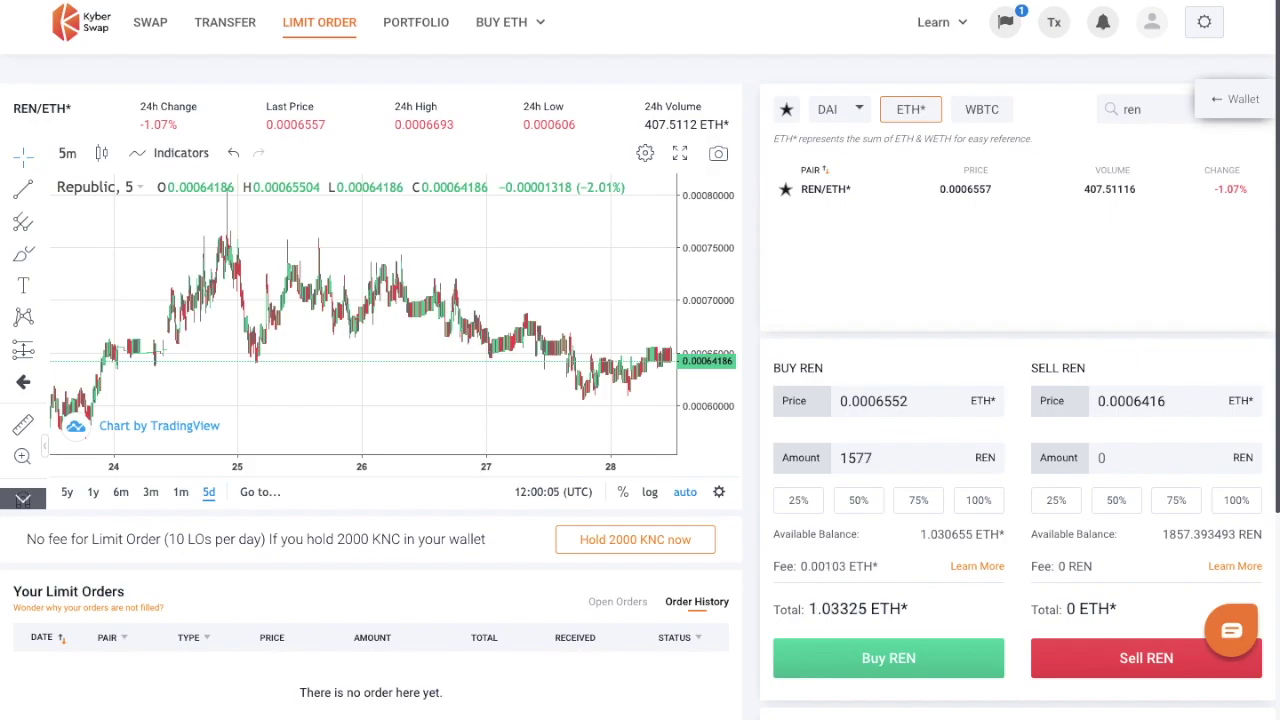
pyautogui.doubleClick(820, 566)
# Step: Submit the REN buy order, approving WETH for limit orders and converting 1.0332504 ETH to WETH
pyautogui.click(905, 660)
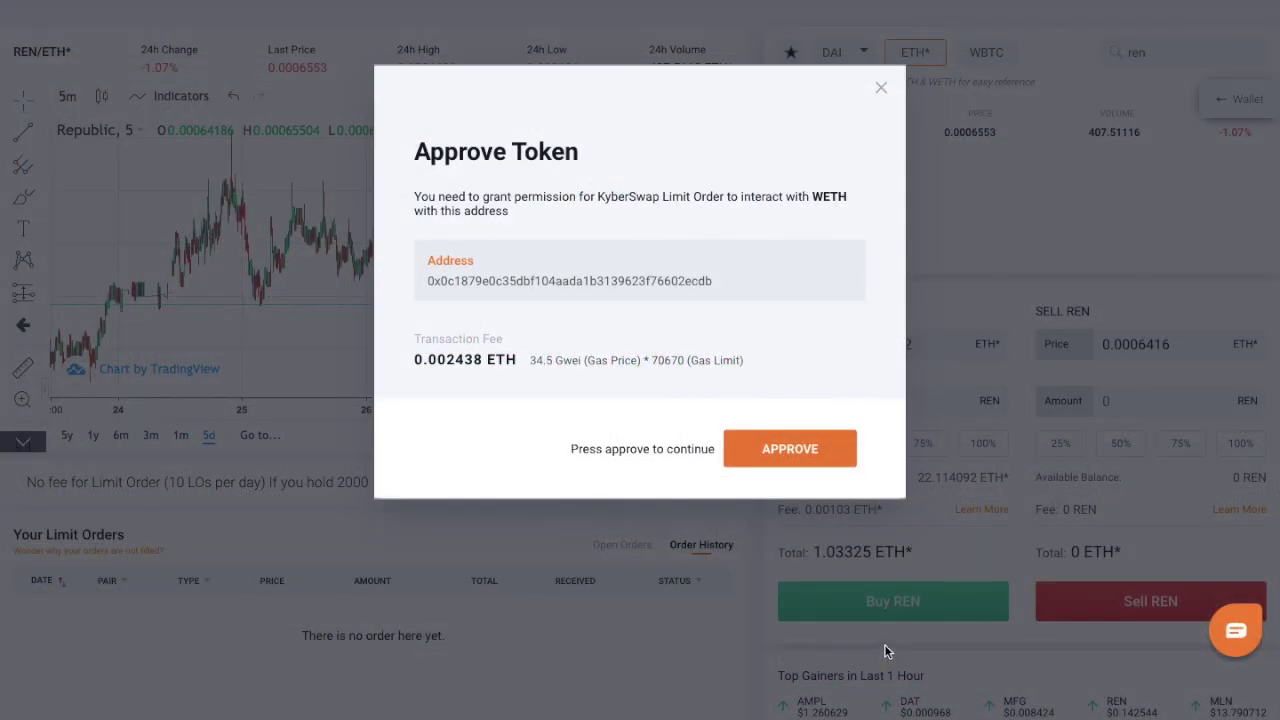
pyautogui.click(799, 451)
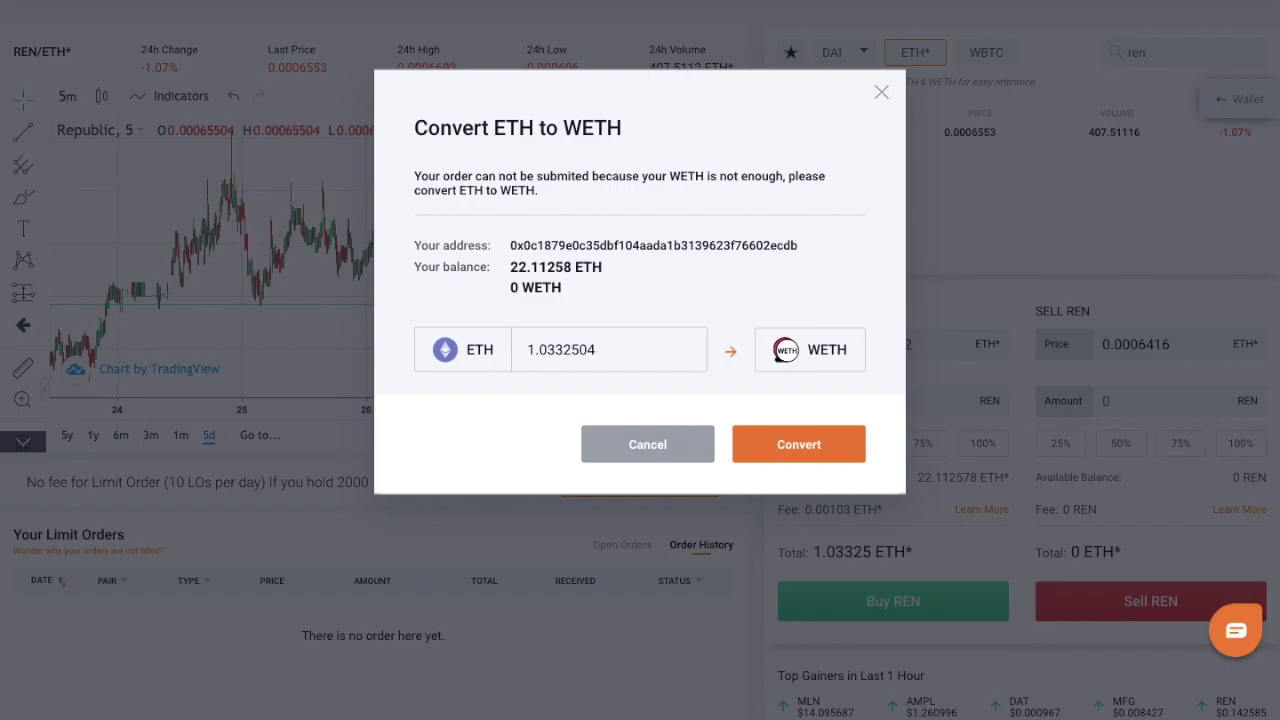
pyautogui.click(824, 455)
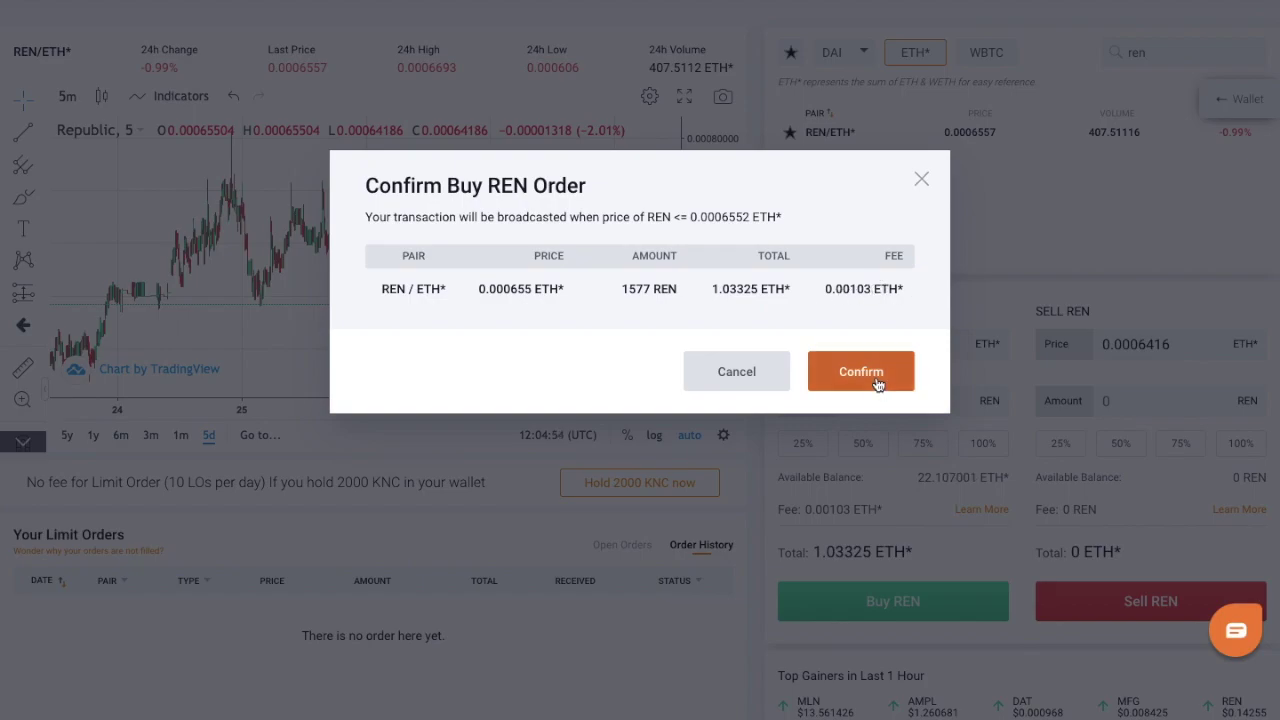
# Step: Confirm the limit order to buy REN, and check both the open orders and the order history
pyautogui.click(870, 374)
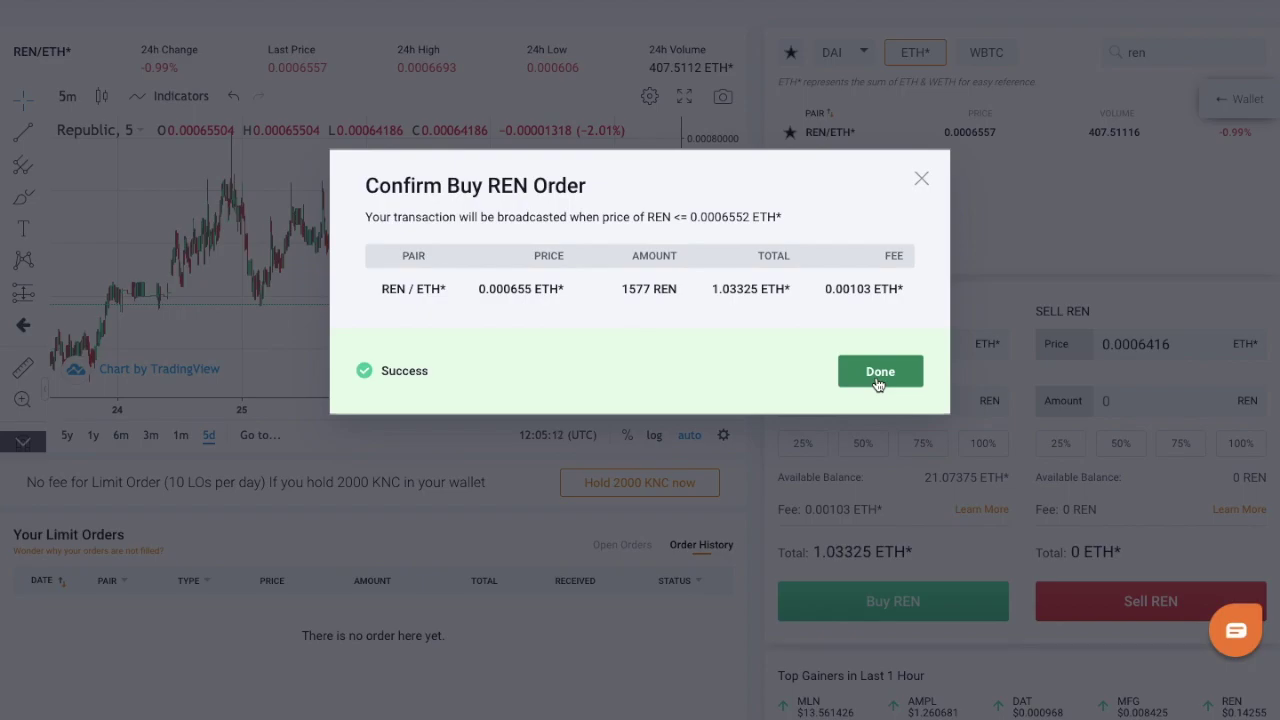
pyautogui.click(879, 372)
pyautogui.scroll(-1, 517, 532)
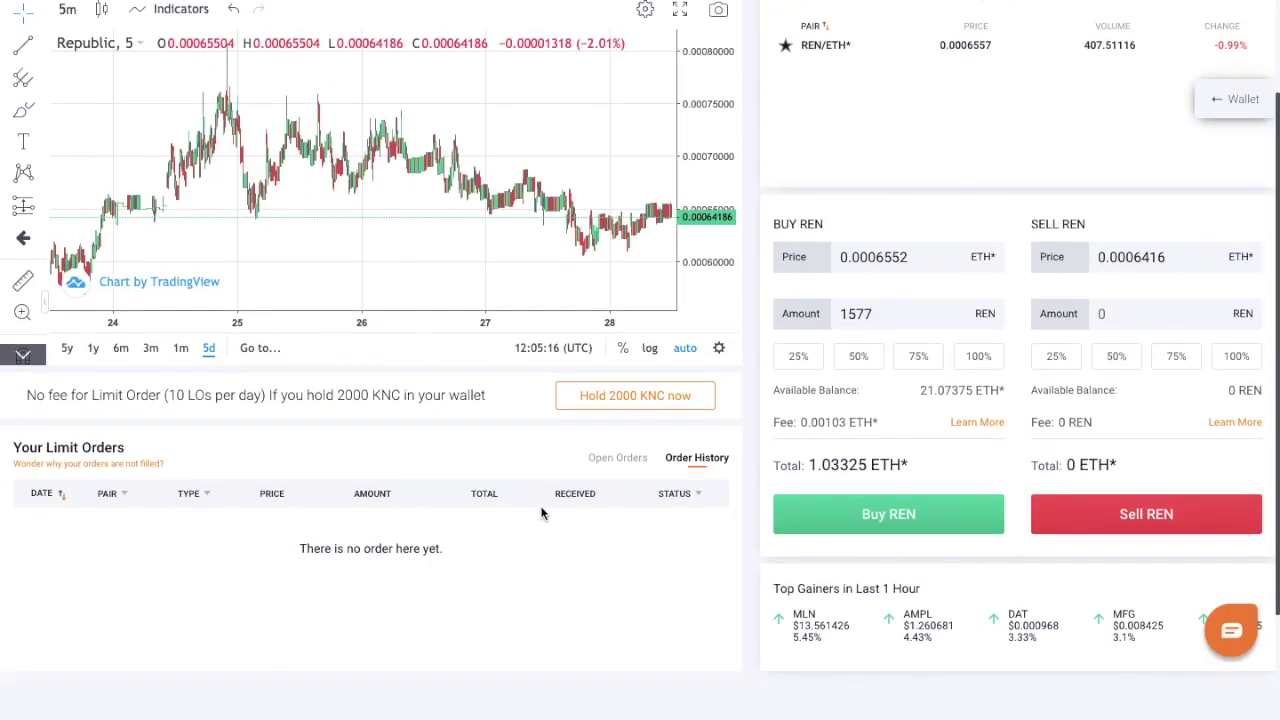
pyautogui.click(620, 458)
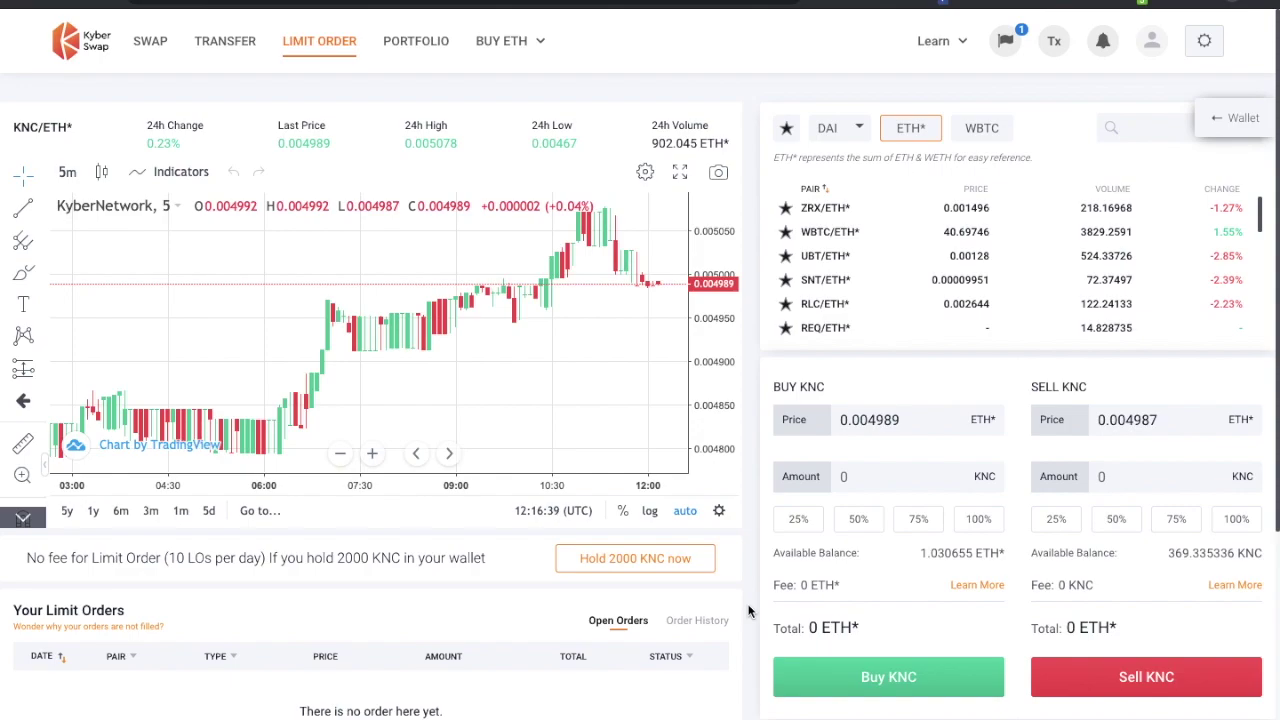
pyautogui.scroll(-2, 750, 605)
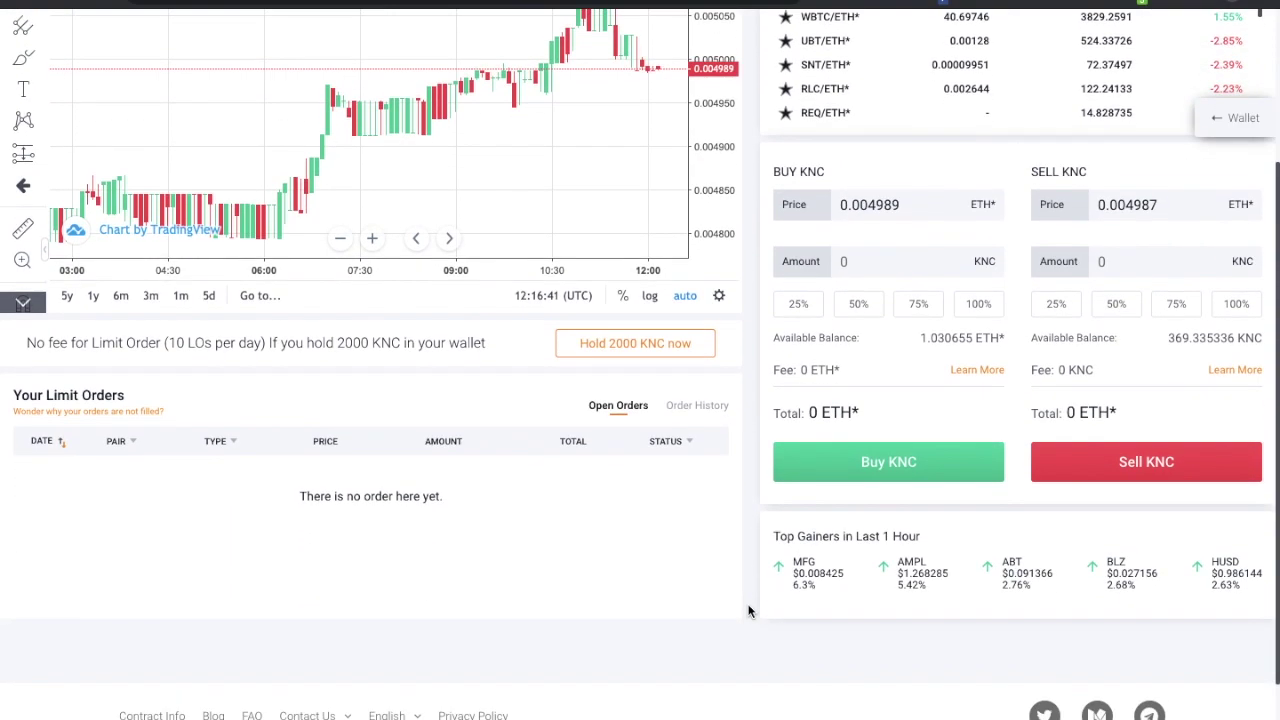
pyautogui.click(696, 406)
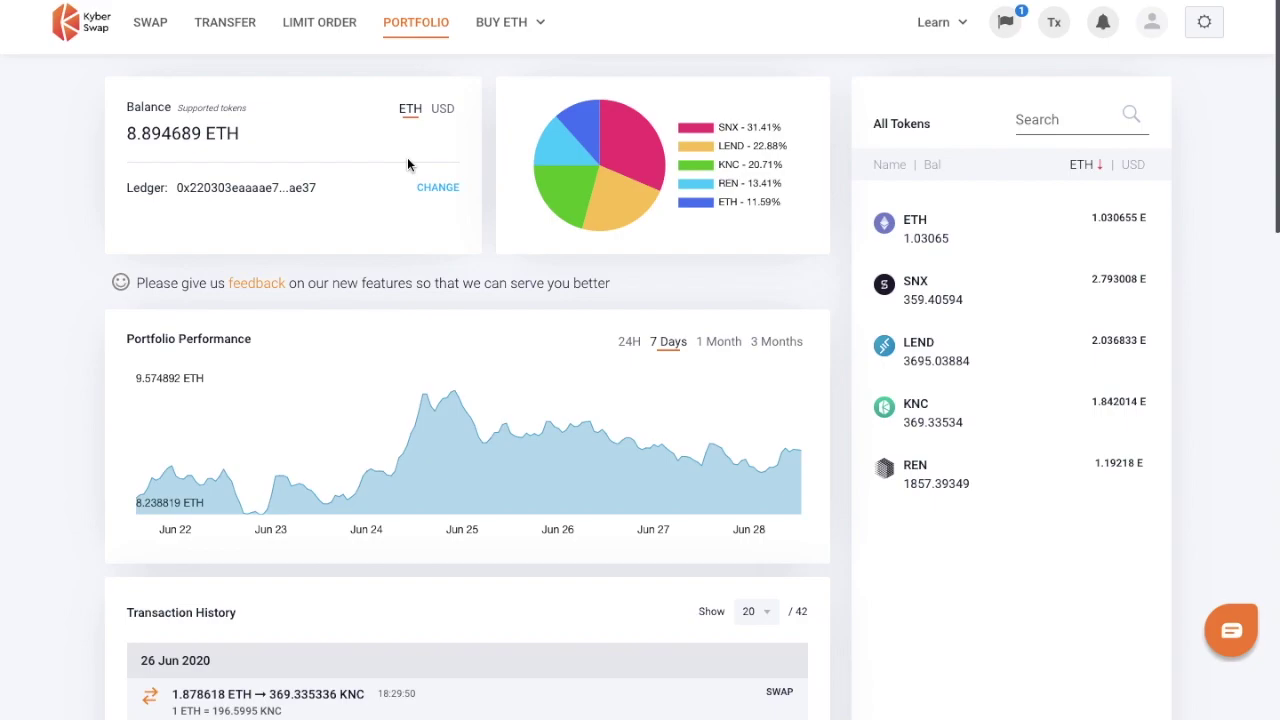
# Step: Examine the portfolio's token breakdown, performance chart and transaction history
pyautogui.moveTo(546, 189)
pyautogui.scroll(-1, 678, 177)
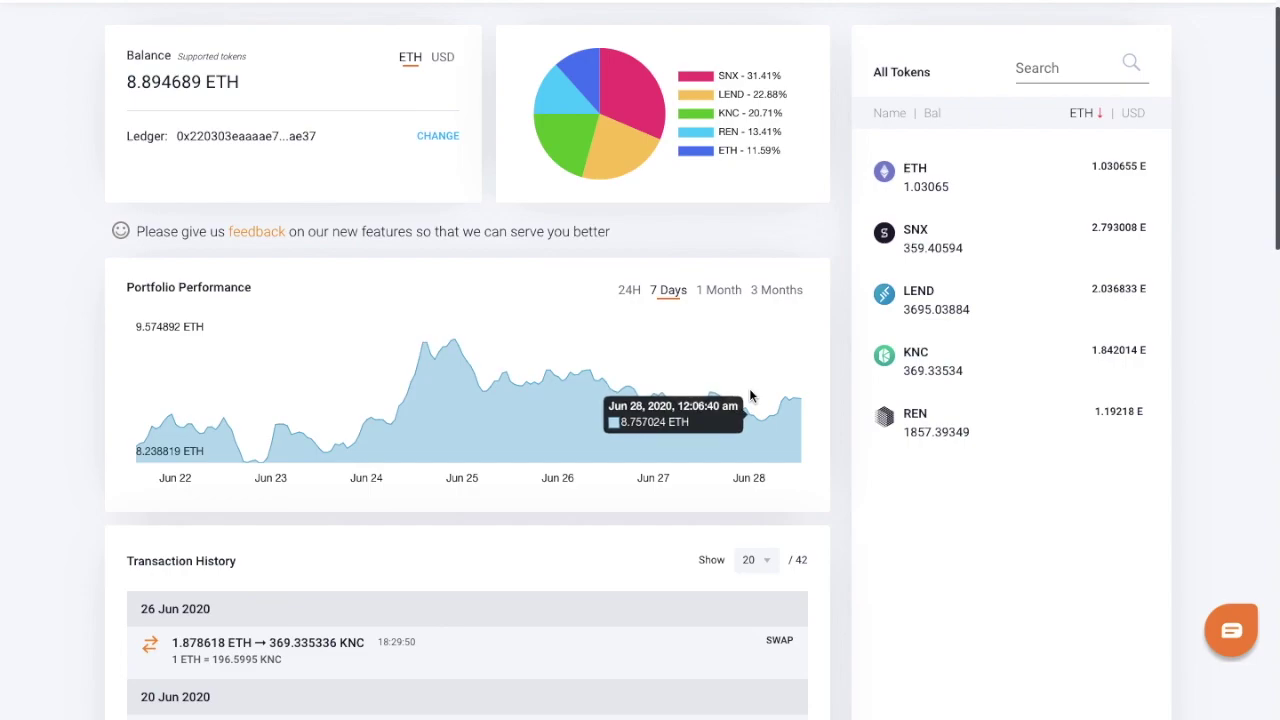
pyautogui.scroll(-3, 750, 396)
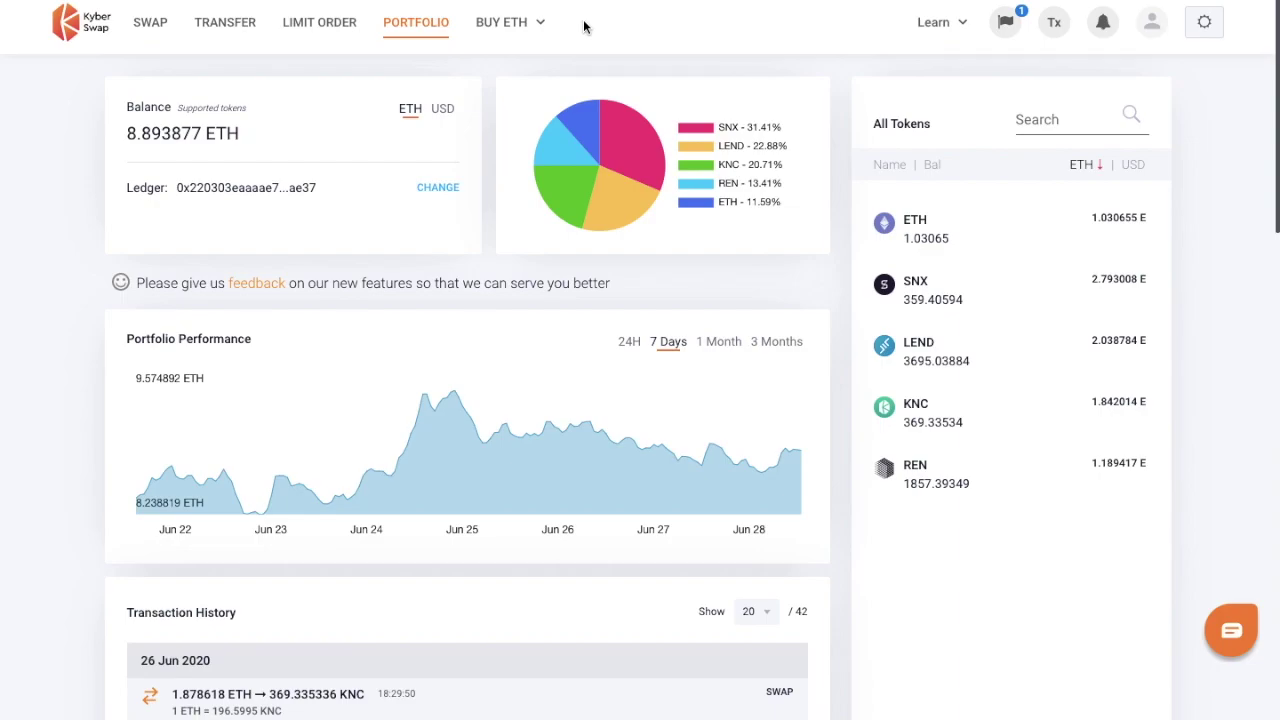
# Step: Open the account settings and review the alert method, token subscription and security options
pyautogui.click(1158, 23)
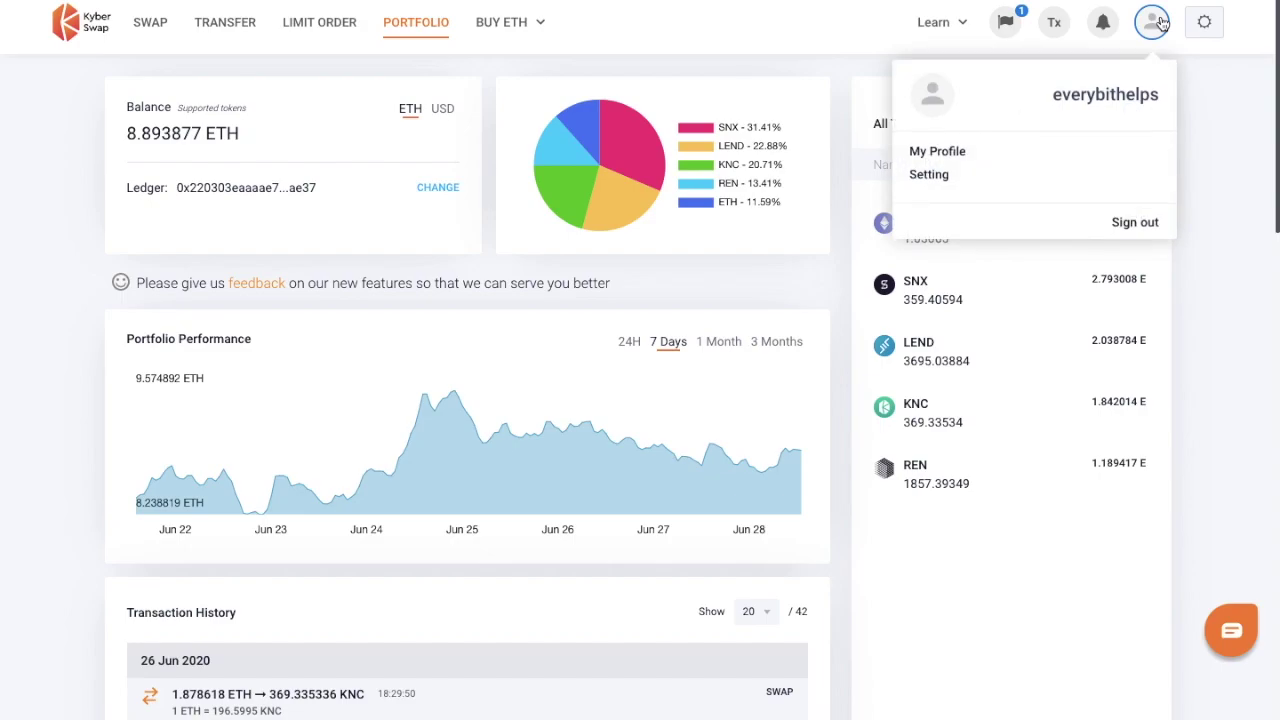
pyautogui.click(929, 175)
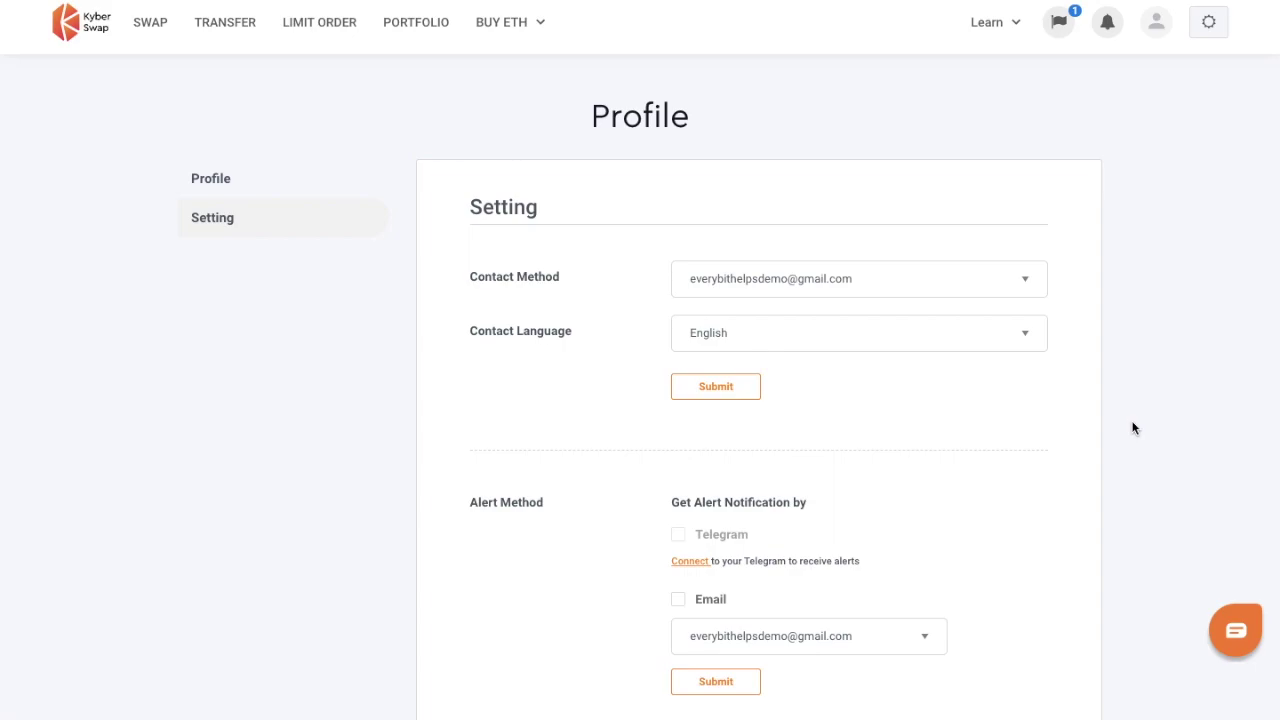
pyautogui.scroll(-3, 1133, 428)
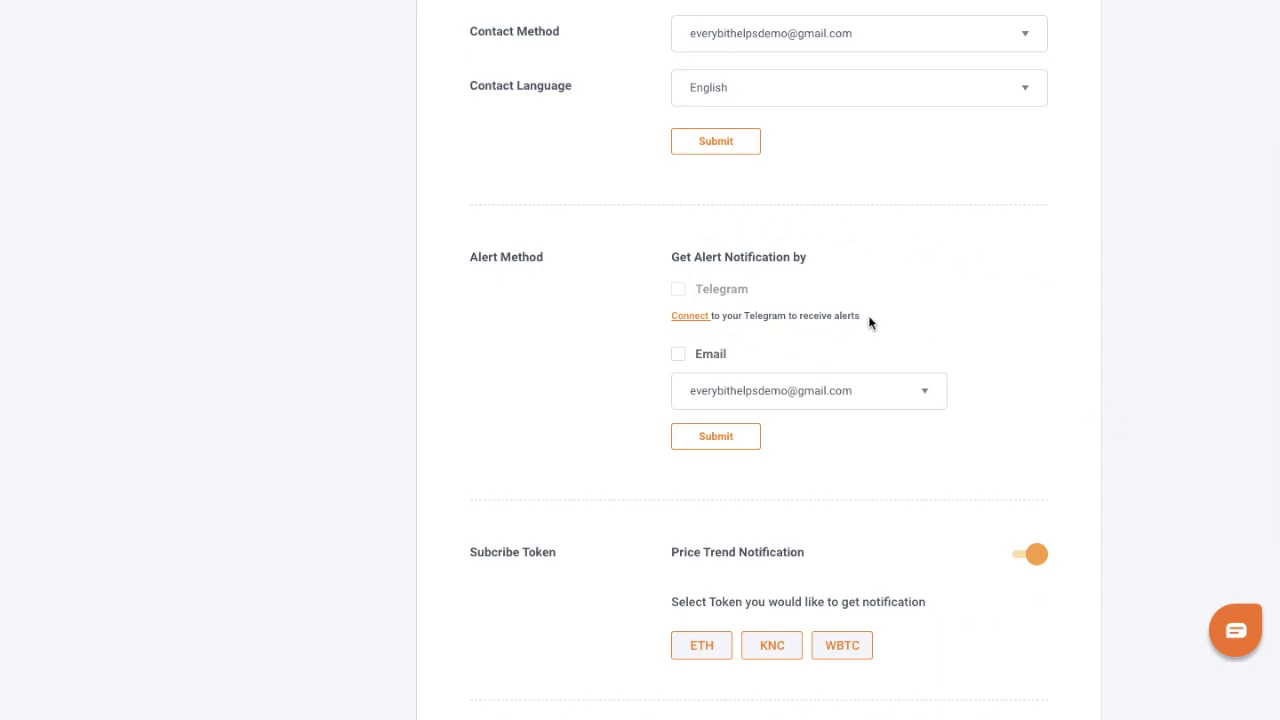
pyautogui.click(700, 358)
pyautogui.scroll(-2, 831, 350)
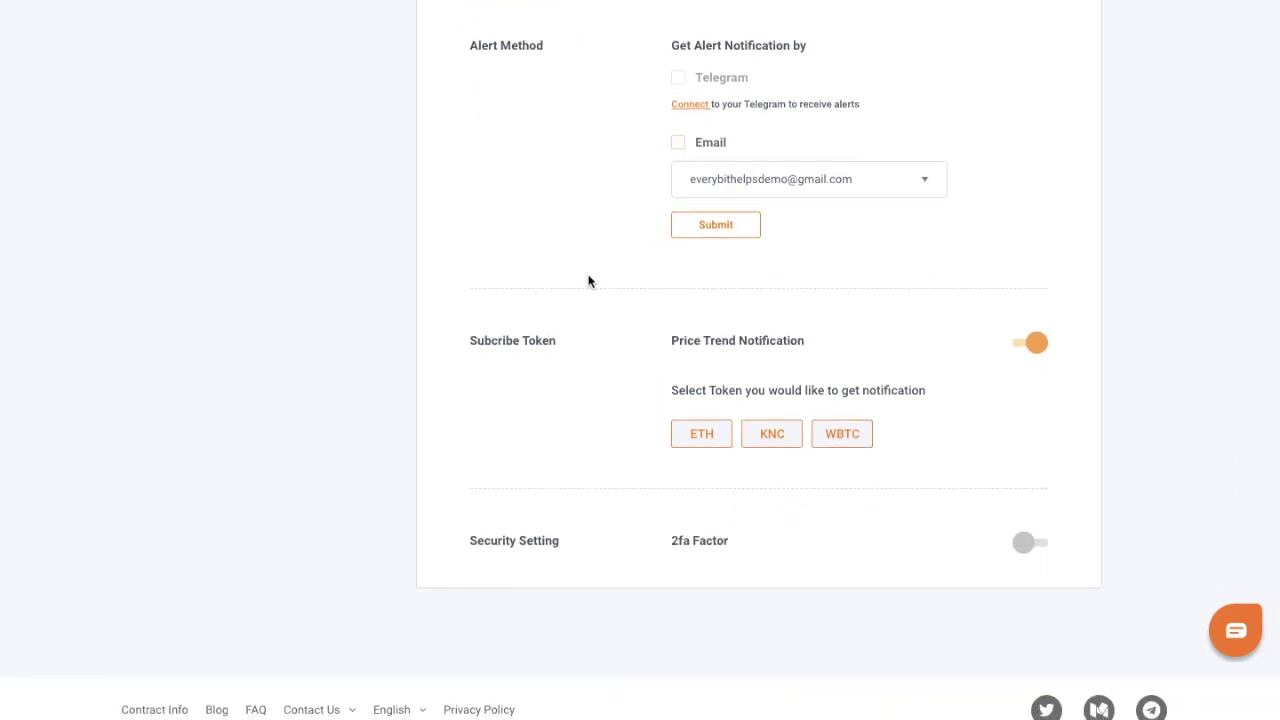